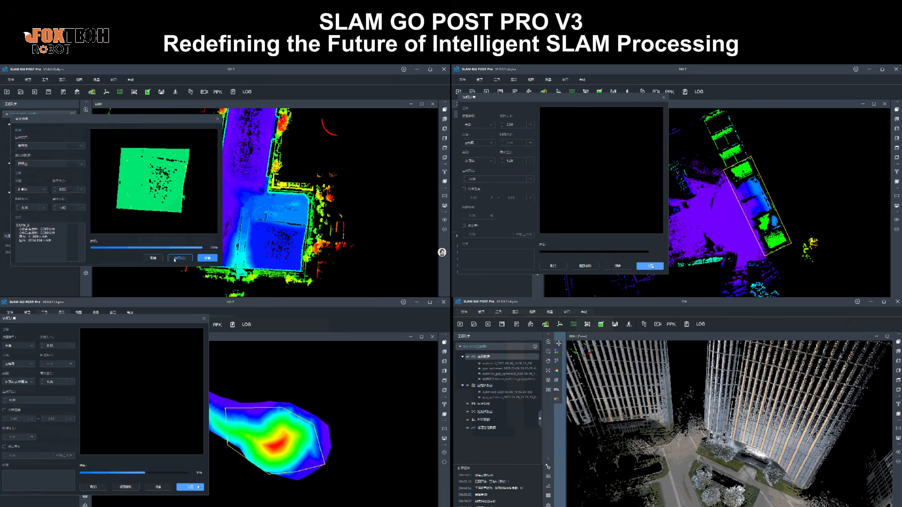
click(147, 256)
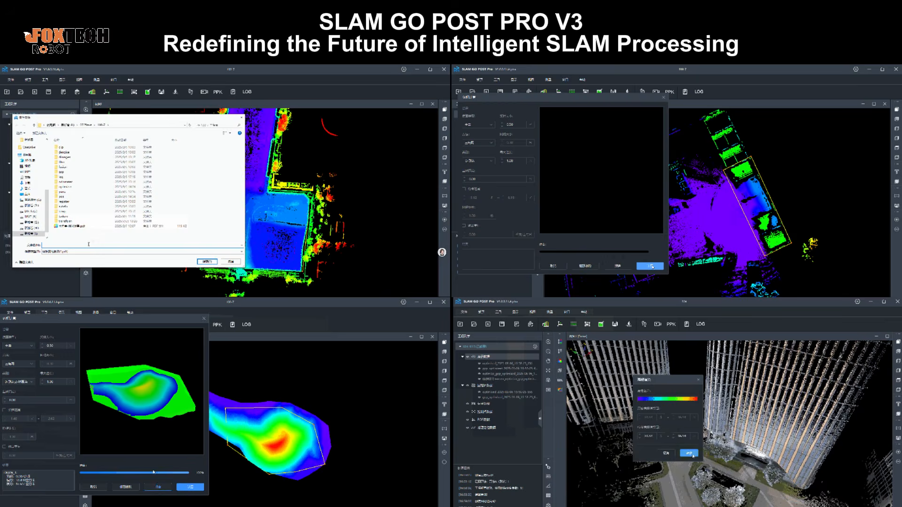
click(159, 486)
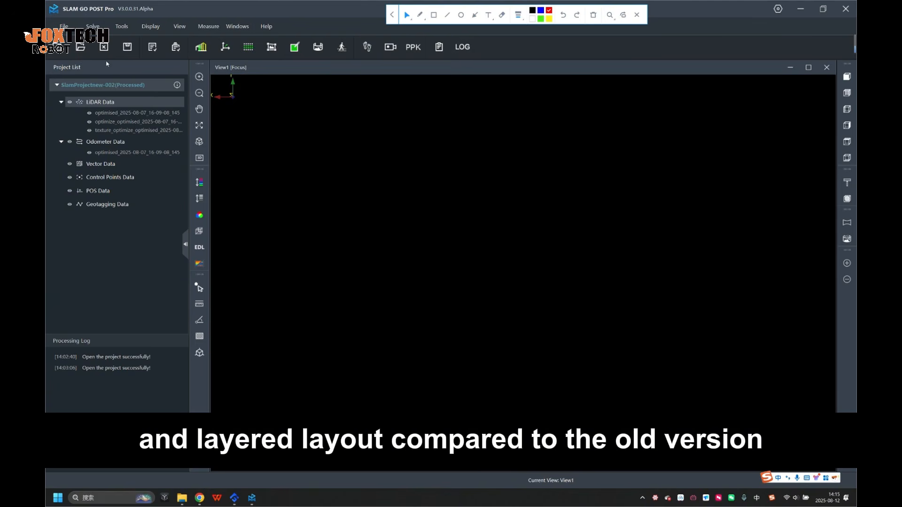
Step: Start a new project and import the data folder E:/SLAMData/SN_00019/SLAM_PRJ_001
click(57, 47)
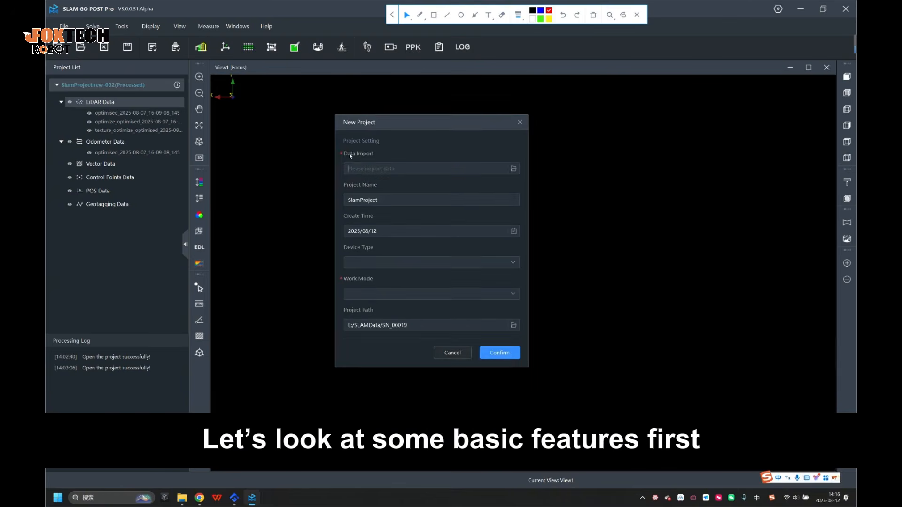
click(513, 169)
double_click(581, 198)
click(497, 145)
double_click(560, 186)
click(724, 319)
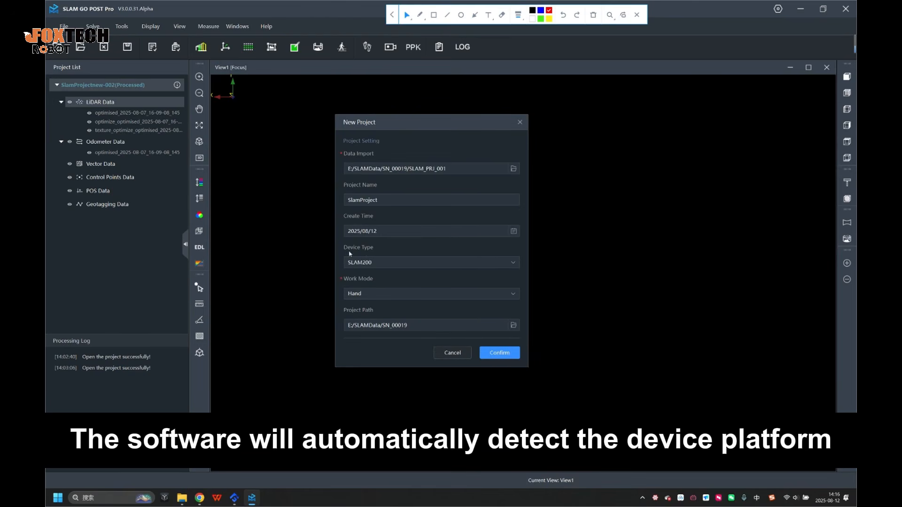
Step: Check the available work modes, name the new project SlamProject1212 and discard it without creating it
click(371, 293)
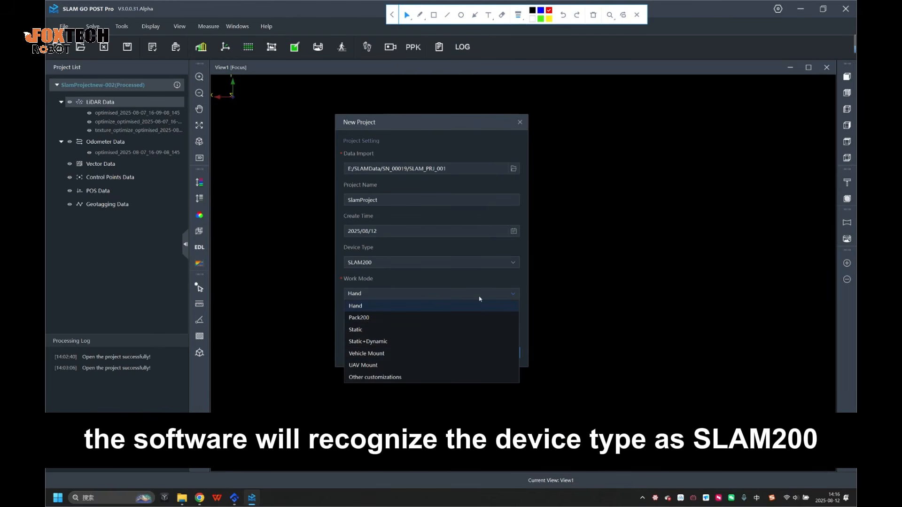
click(392, 201)
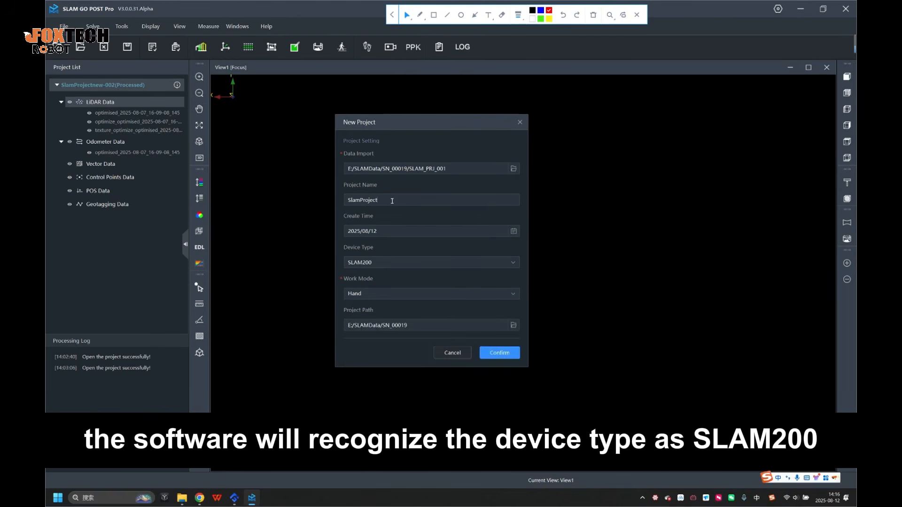
text(1212)
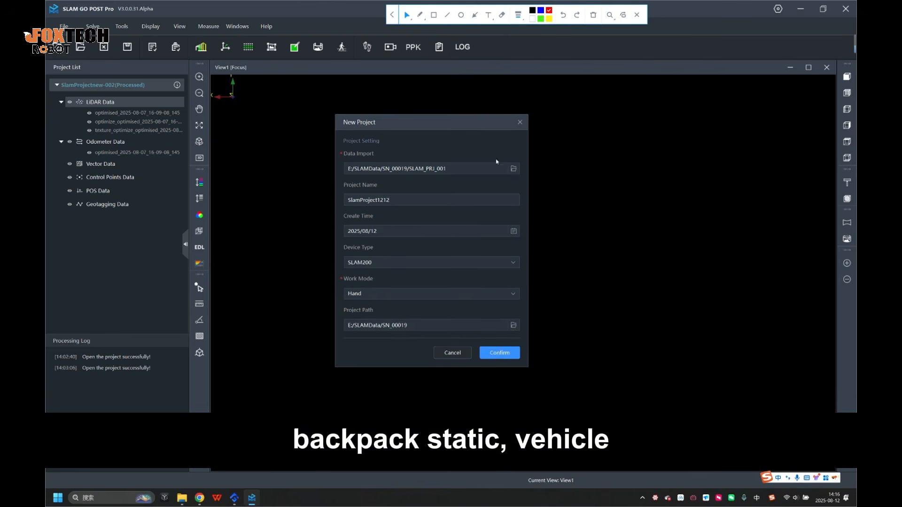
click(520, 123)
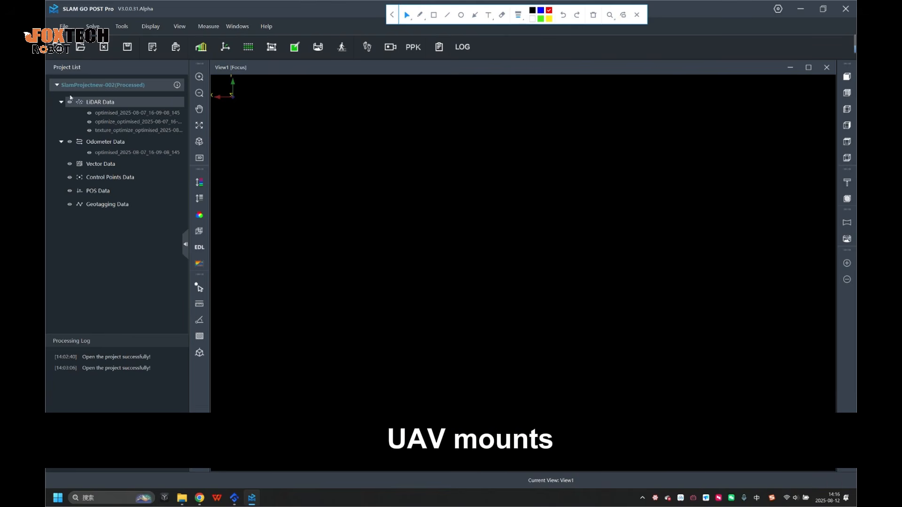
Step: Collapse the Odometer Data group in the project list, keeping LiDAR Data expanded
click(61, 102)
click(61, 115)
click(61, 102)
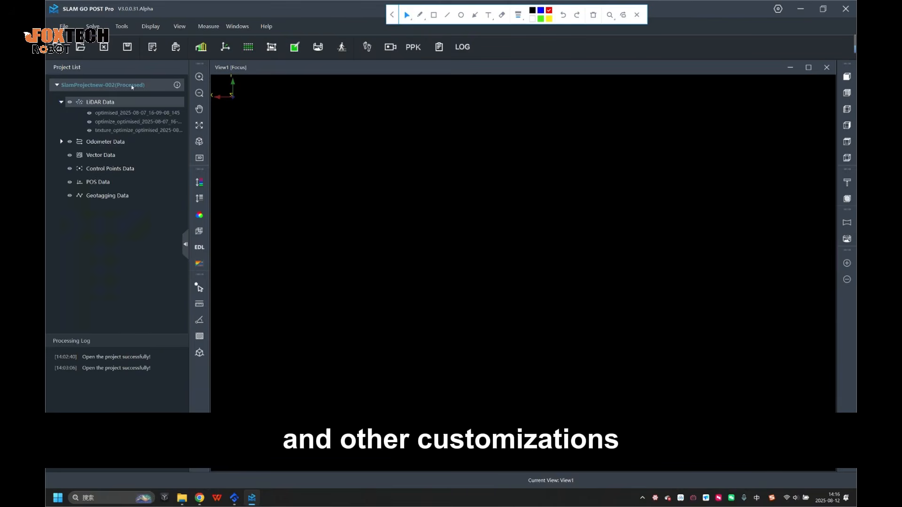
Step: Browse the SN_00019 folder for an existing project file to open and cancel the selection
click(80, 47)
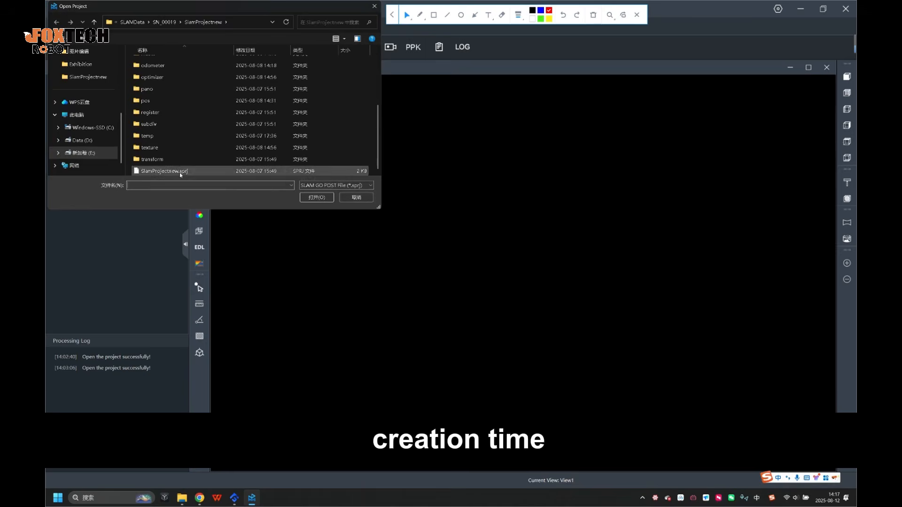
click(164, 22)
double_click(175, 87)
click(356, 197)
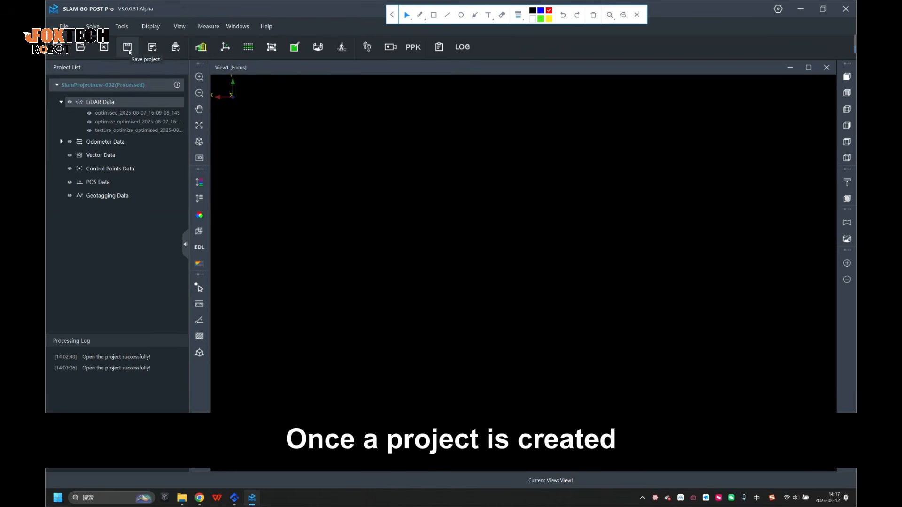
Step: Start a one-key solve, agree to replace the existing mapping result and choose General scene
click(154, 51)
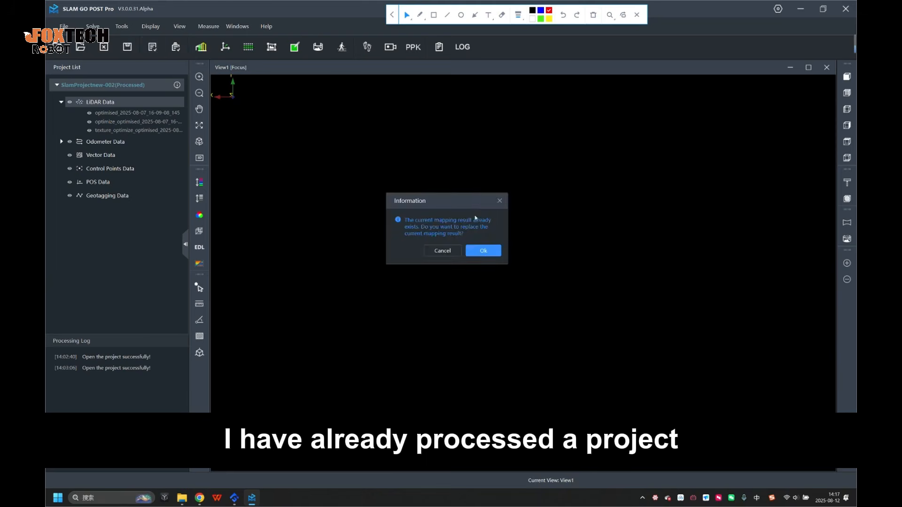
click(483, 250)
drag(384, 91, 392, 110)
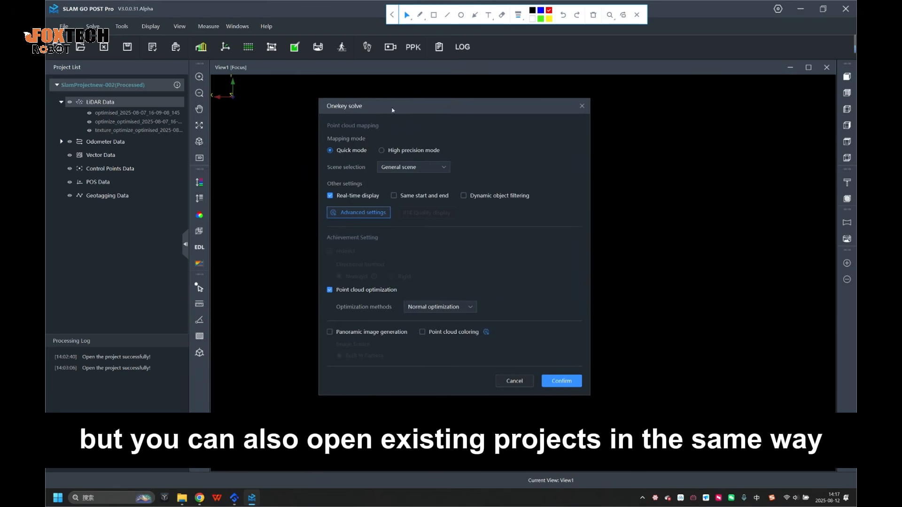
click(395, 151)
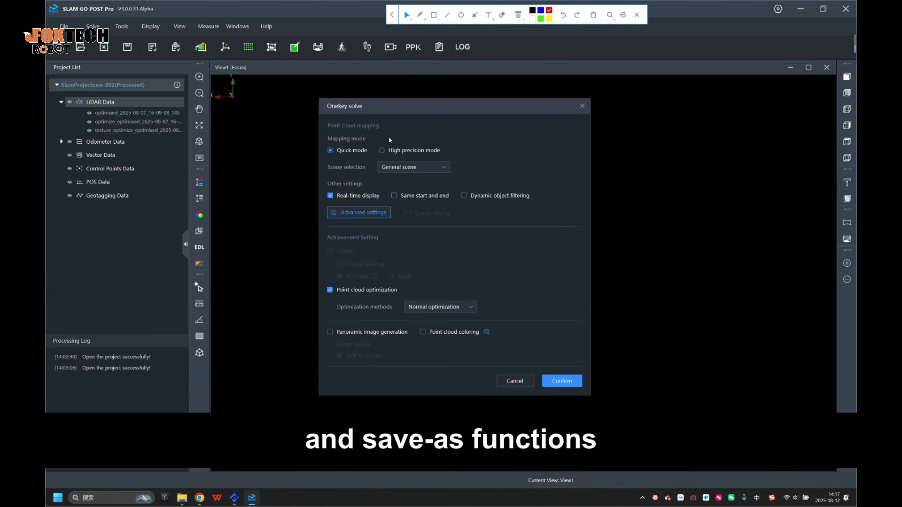
click(381, 167)
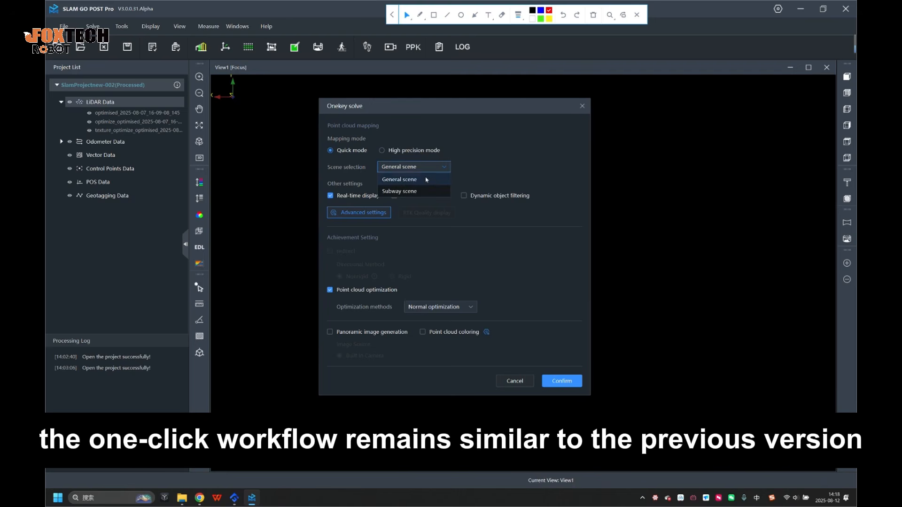
click(399, 179)
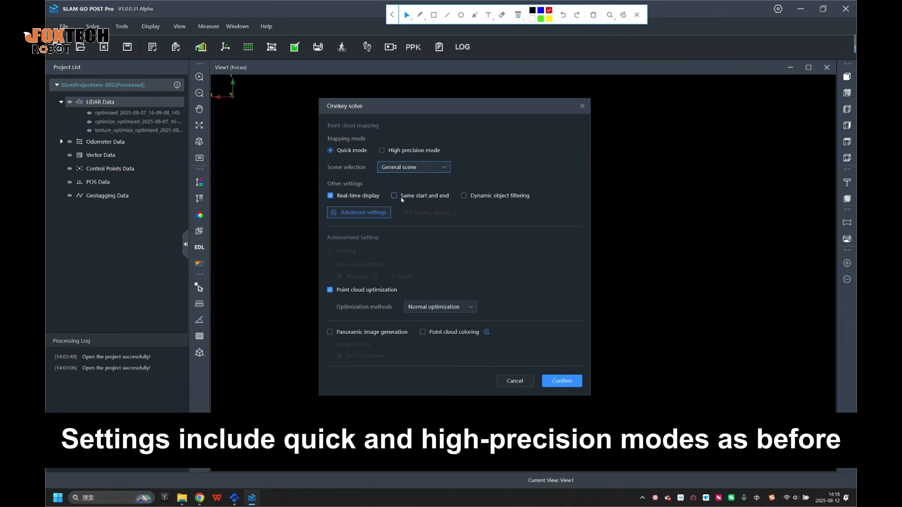
Step: Review and accept the advanced mapping settings, and choose Normal optimization for the point cloud
click(366, 213)
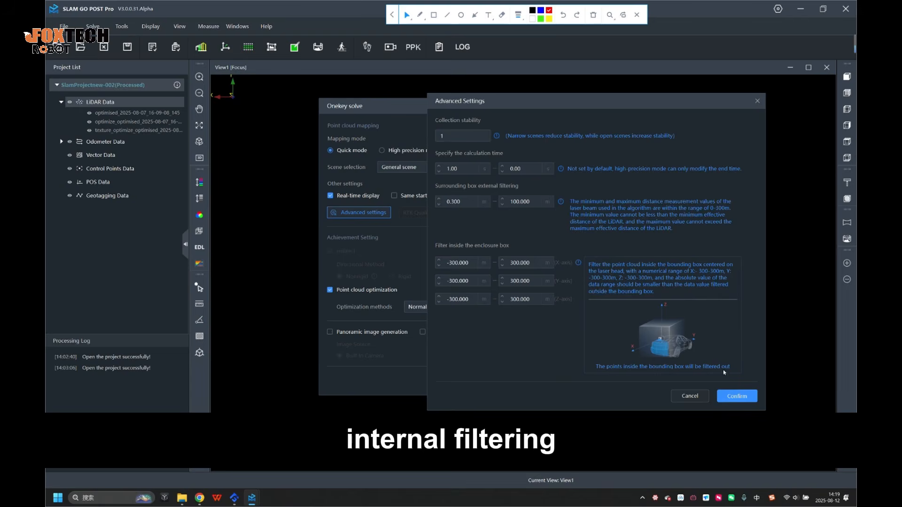
click(736, 396)
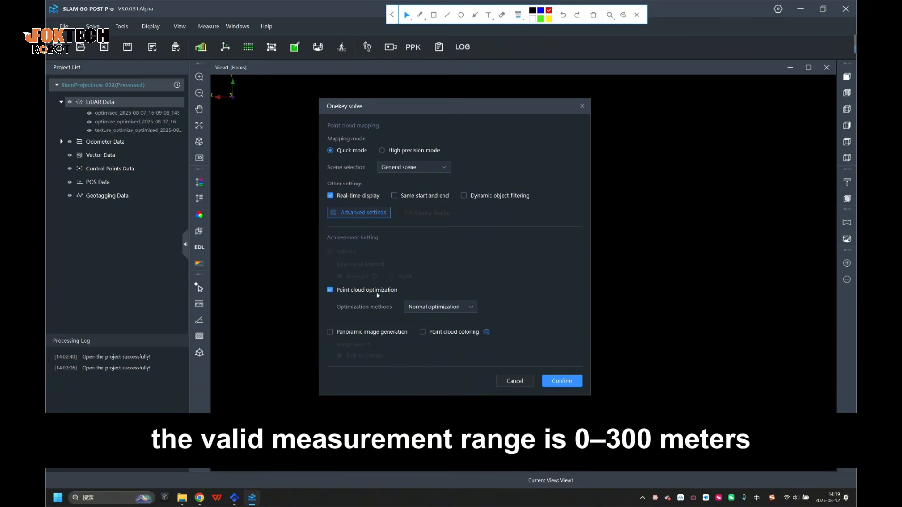
click(474, 309)
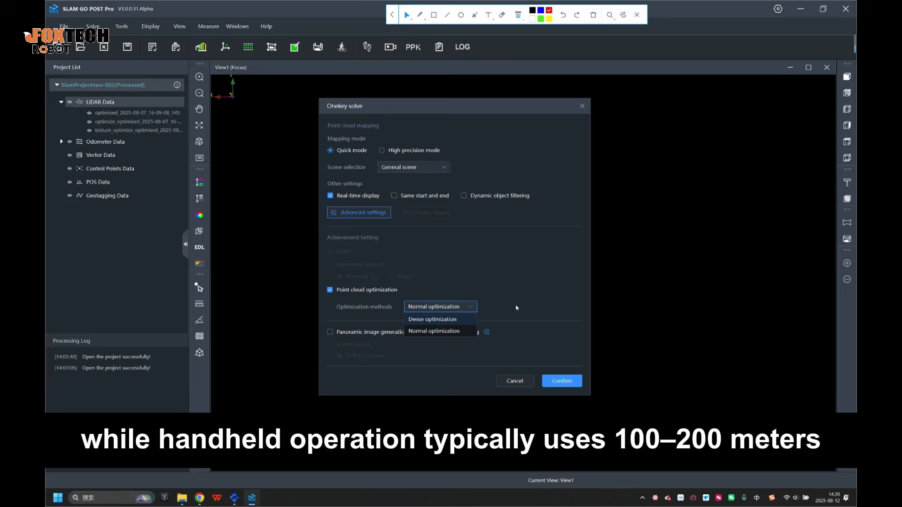
click(431, 332)
Step: Enable panoramic image generation and point cloud coloring, choose the HD enhance texture algorithm, and close the solve settings without running them
click(338, 332)
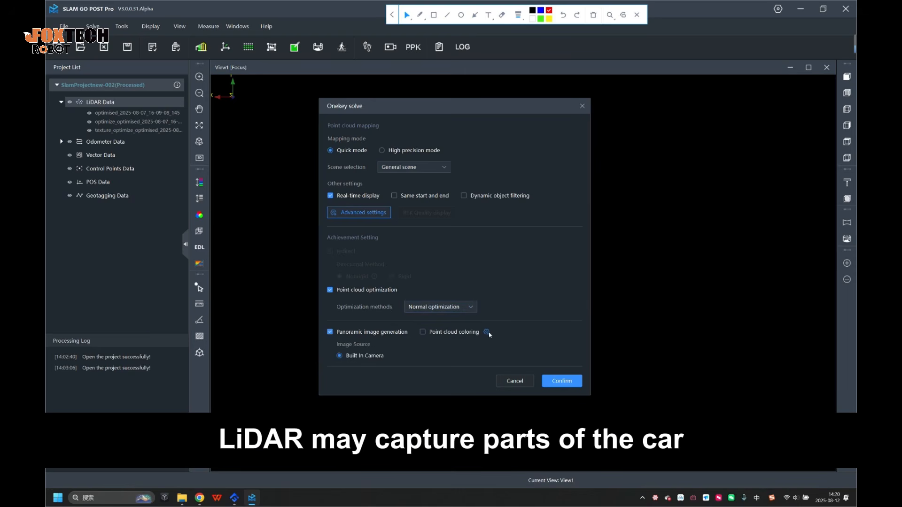
click(438, 332)
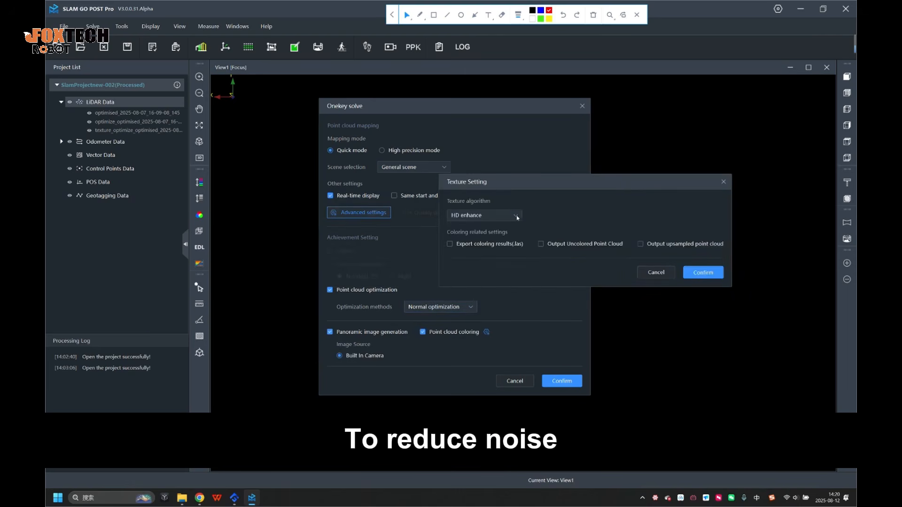
click(519, 216)
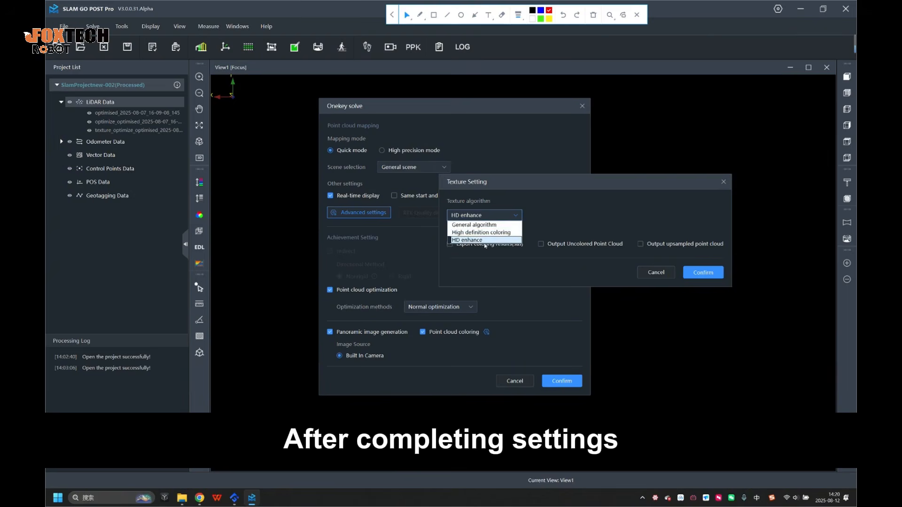
click(510, 239)
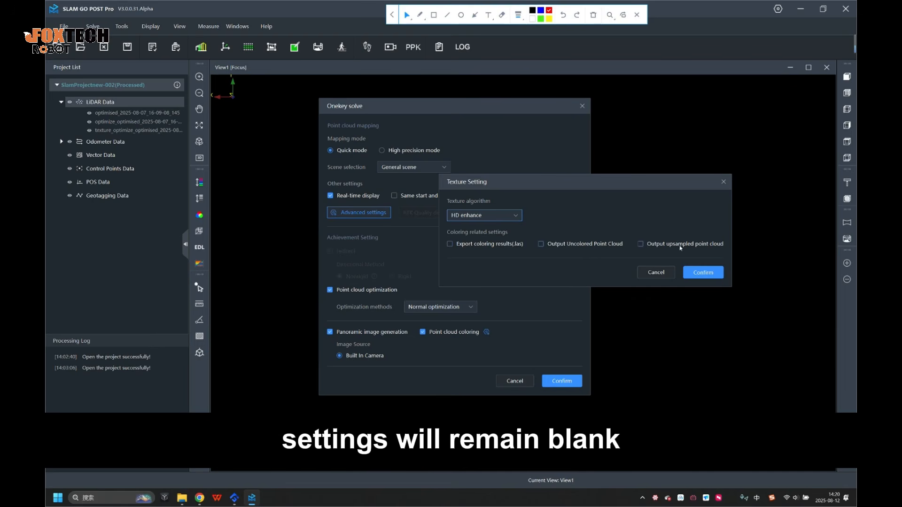
click(723, 182)
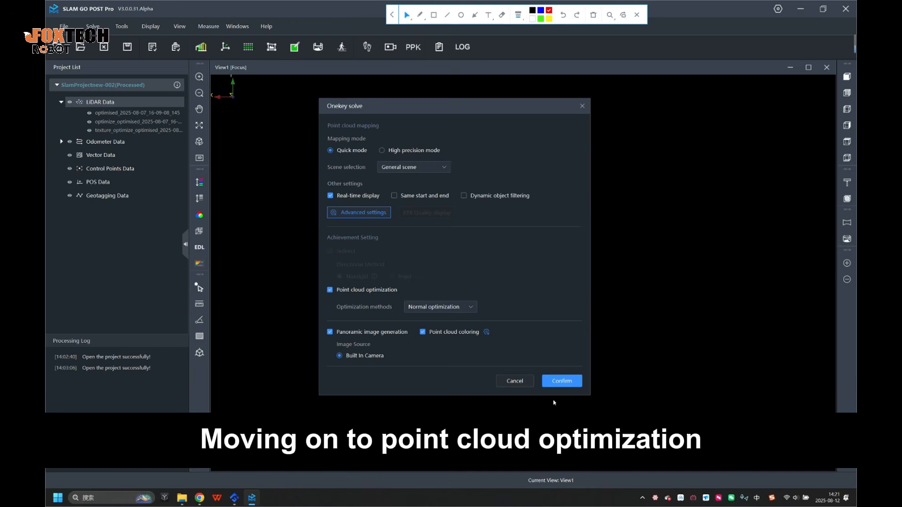
click(582, 106)
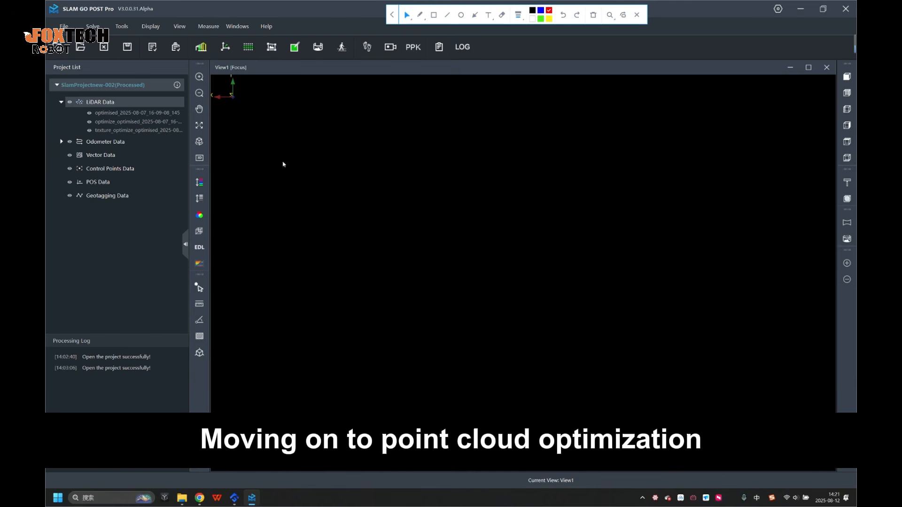
Step: Display the texture_optimize LiDAR cloud in View1 with true RGB colors and inspect the buildings in 3D
click(61, 142)
right_click(147, 131)
click(176, 145)
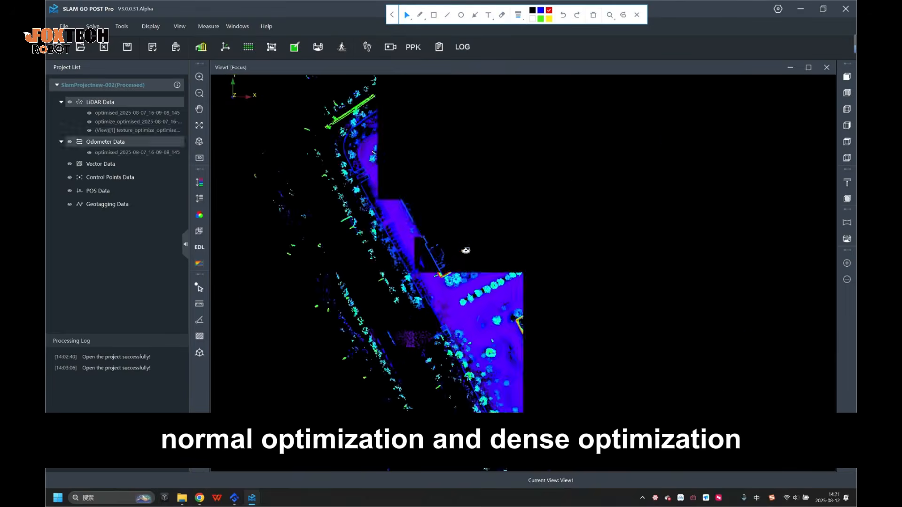
click(199, 215)
scroll(470, 282, down, 2)
drag(423, 329, 508, 254)
scroll(470, 305, up, 2)
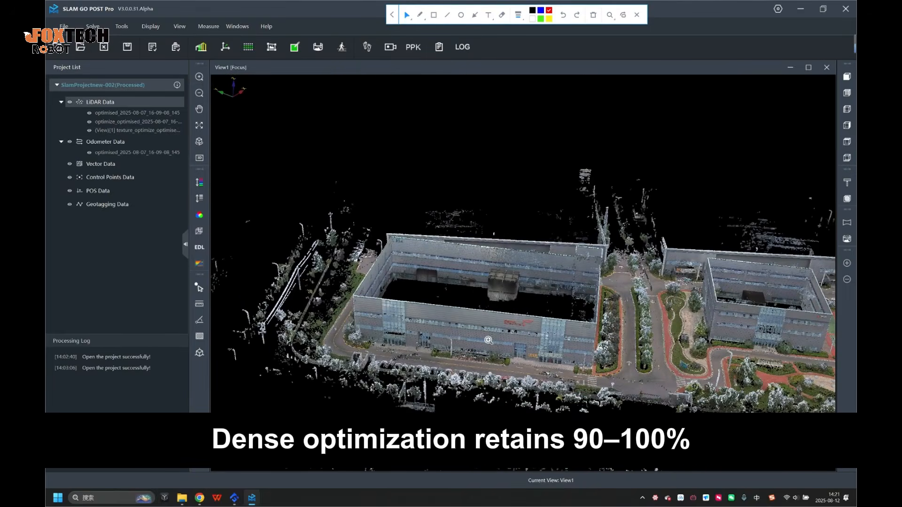
scroll(486, 341, up, 10)
scroll(513, 352, down, 15)
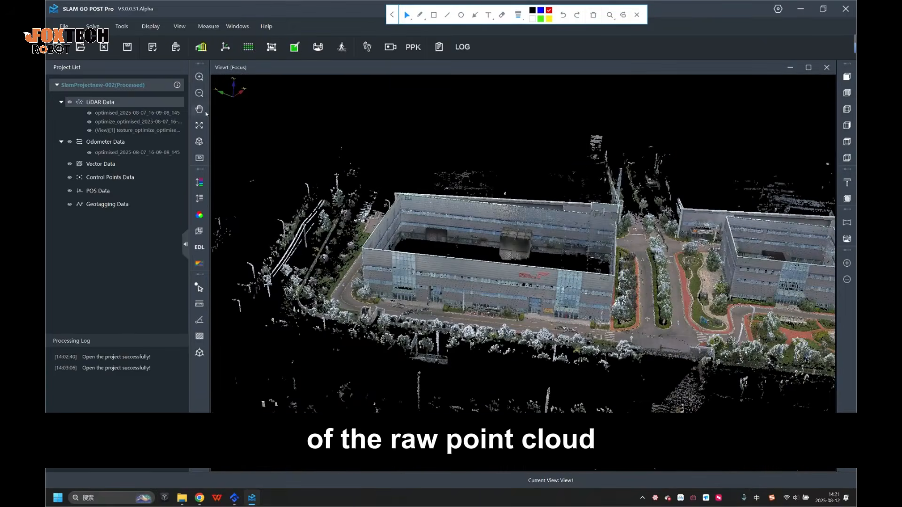
Step: Fit the cloud to the view, return to a 3D perspective and try height and intensity rendering on it
click(199, 125)
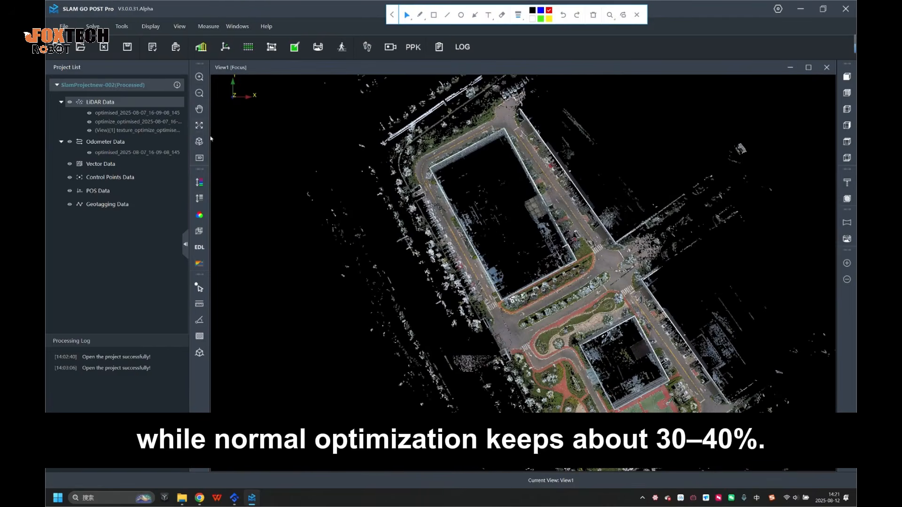
click(199, 142)
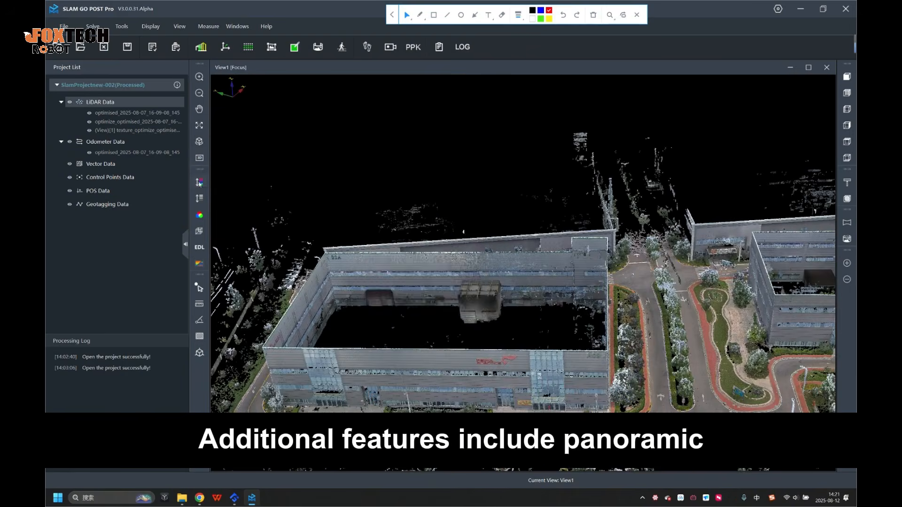
click(199, 182)
click(456, 303)
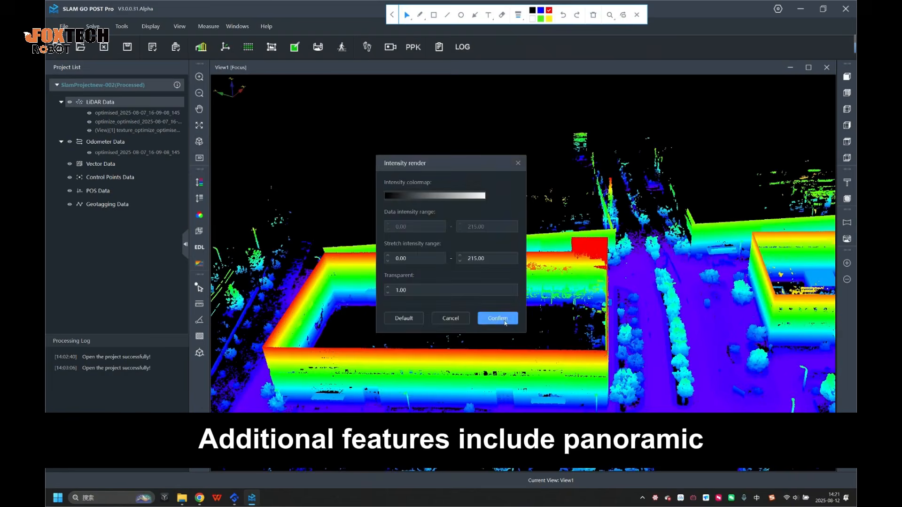
click(497, 315)
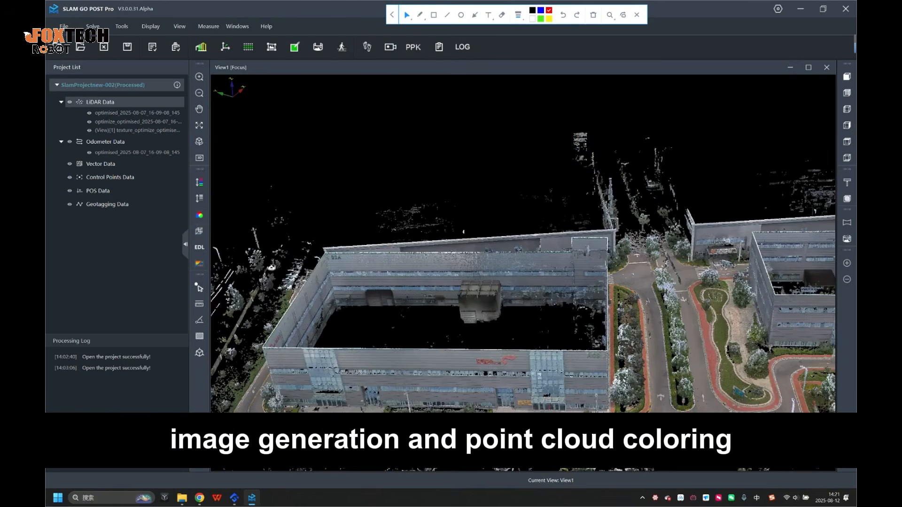
click(199, 231)
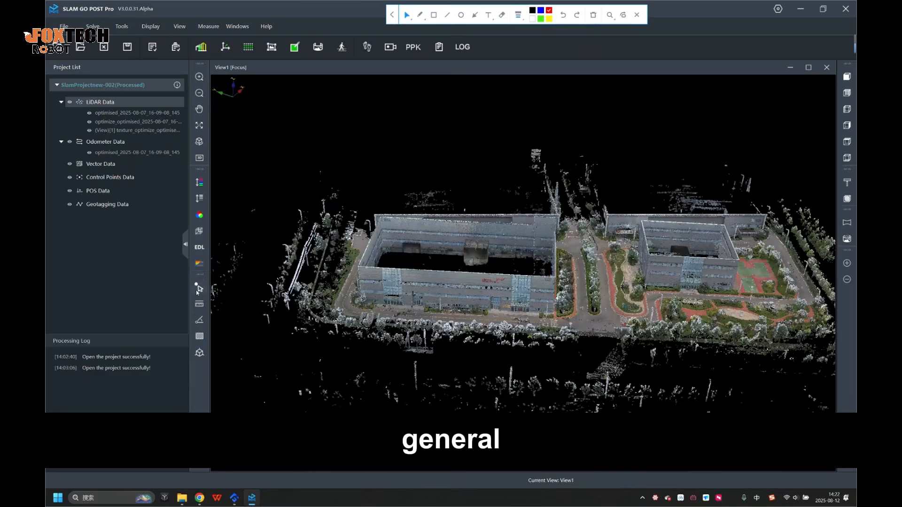
Step: Query the attributes of a point on the large building's front facade and measure the length of that facade's upper edge
click(199, 290)
click(404, 282)
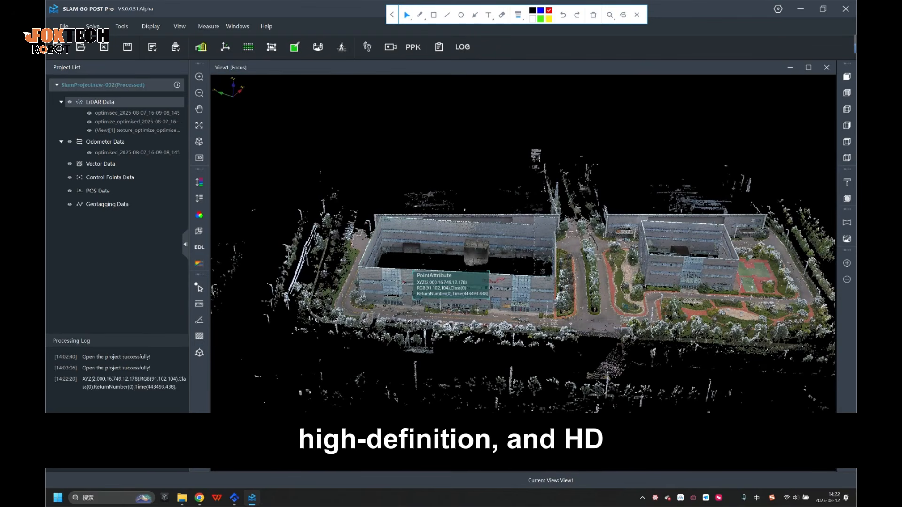
click(198, 306)
click(358, 267)
click(555, 278)
Step: Measure an angle at the near corner of the large building
click(199, 320)
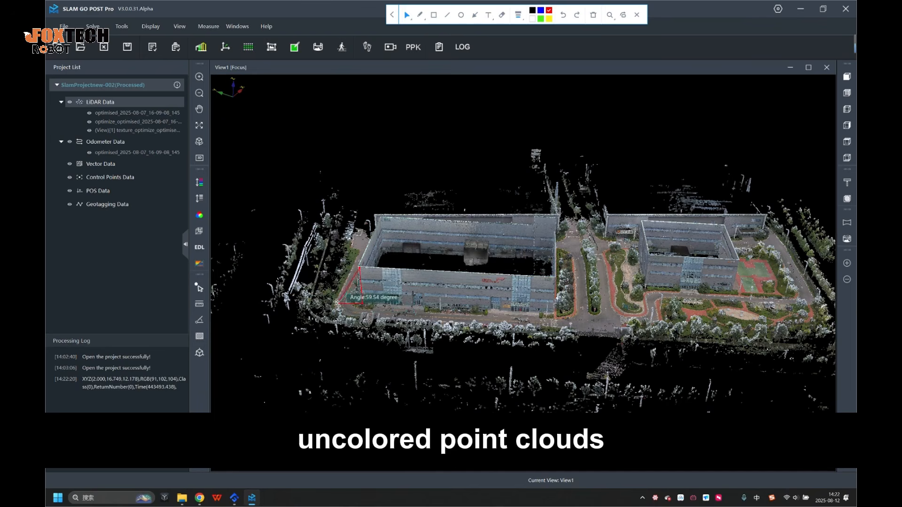
Step: Measure the area of the ground strip in front of the large building's front facade
click(203, 339)
click(348, 307)
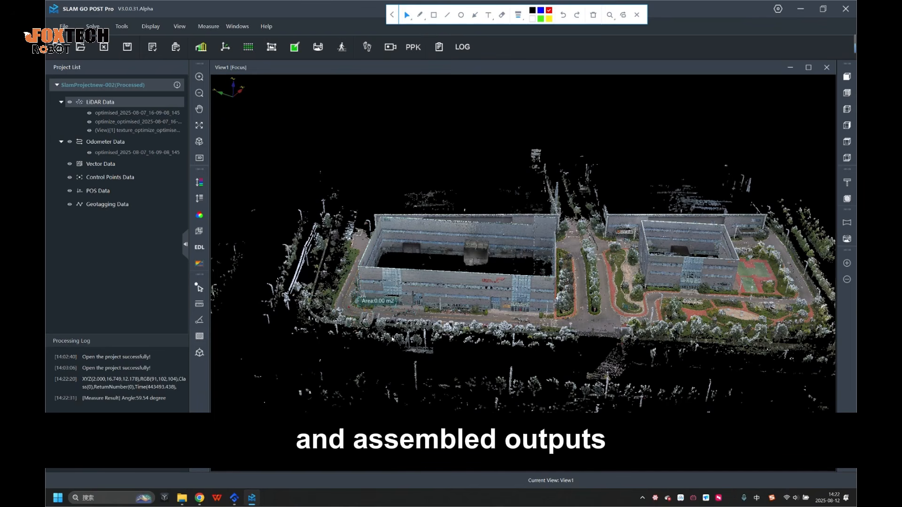
click(348, 316)
click(574, 329)
double_click(574, 319)
Step: Measure the XYZ offset from the large building's upper front corner, near the road between the buildings, to the ground before the facade
click(199, 352)
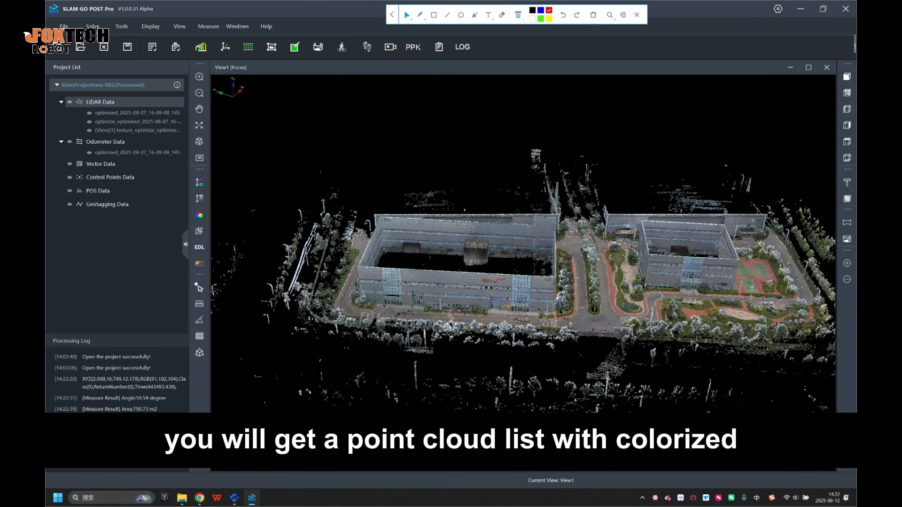
click(555, 280)
click(479, 318)
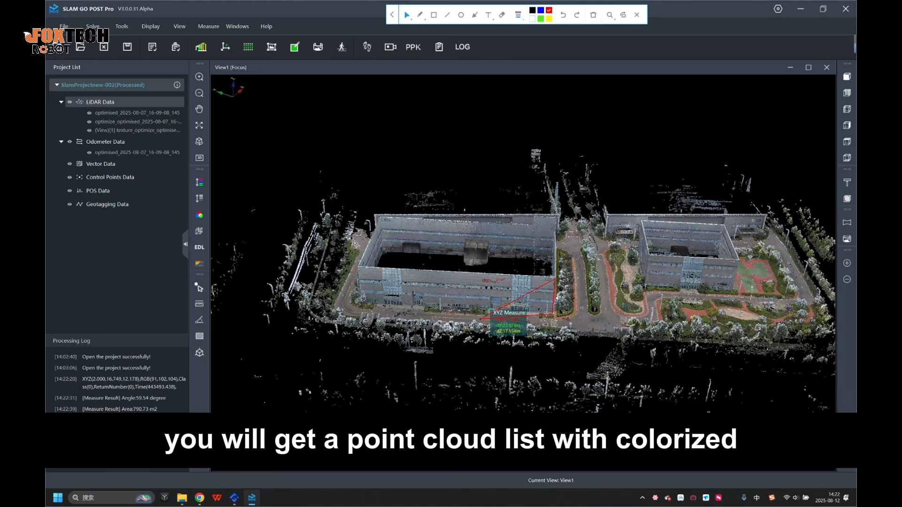
Step: Examine the SlamProjectnew project's details, including its device, data paths and coordinate system
right_click(112, 87)
click(146, 123)
mouse_move(177, 91)
scroll(215, 118, up, 1)
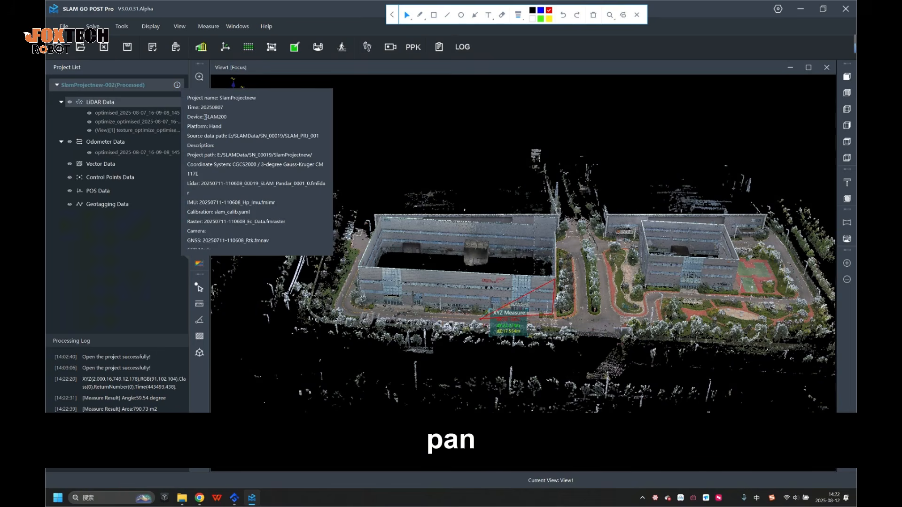
scroll(209, 141, down, 1)
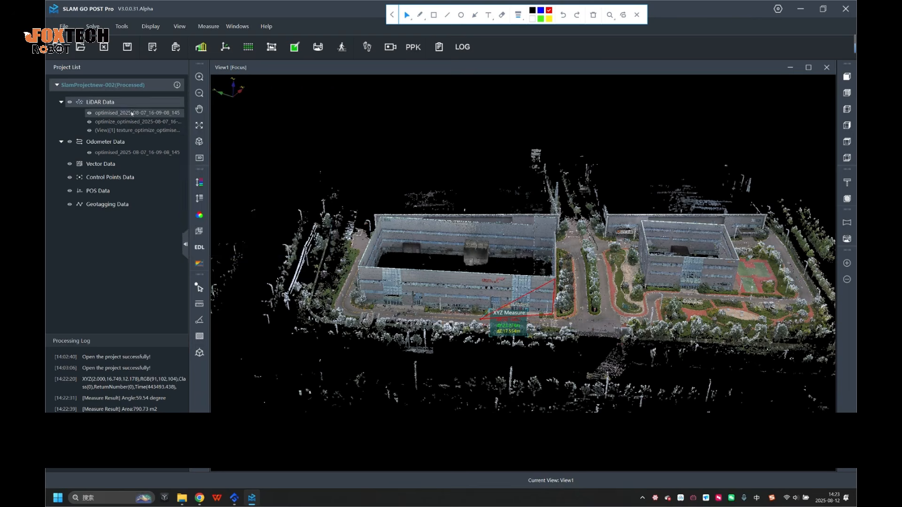
Step: Remove the texture_optimize LiDAR cloud from View1 and add it back to the view
right_click(122, 131)
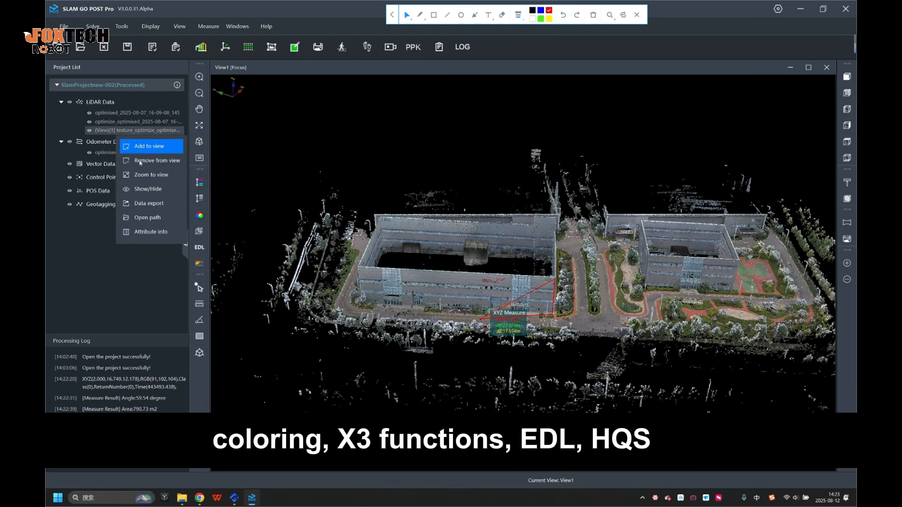
click(140, 160)
right_click(145, 131)
click(162, 146)
Step: Shift the texture_optimize cloud away from the view centre and zoom the view back to it
drag(658, 212, 341, 248)
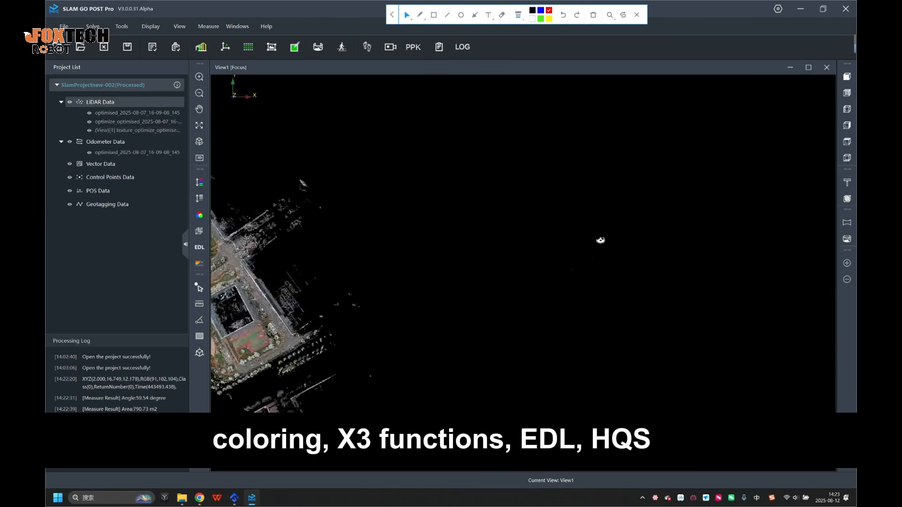
right_click(141, 131)
click(170, 174)
Step: Take the texture_optimize cloud out of View1 and re-add it, and toggle its visibility off and on
right_click(150, 131)
click(162, 160)
right_click(132, 132)
click(155, 146)
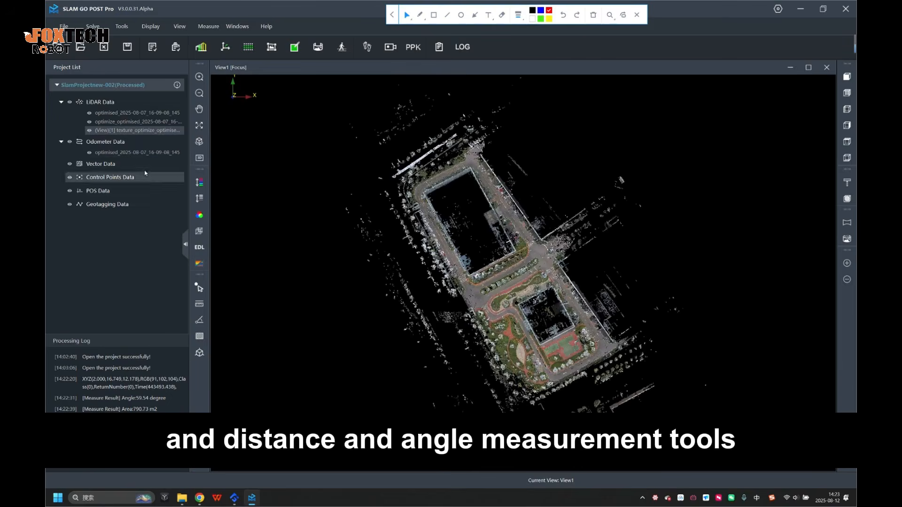
click(90, 132)
click(90, 132)
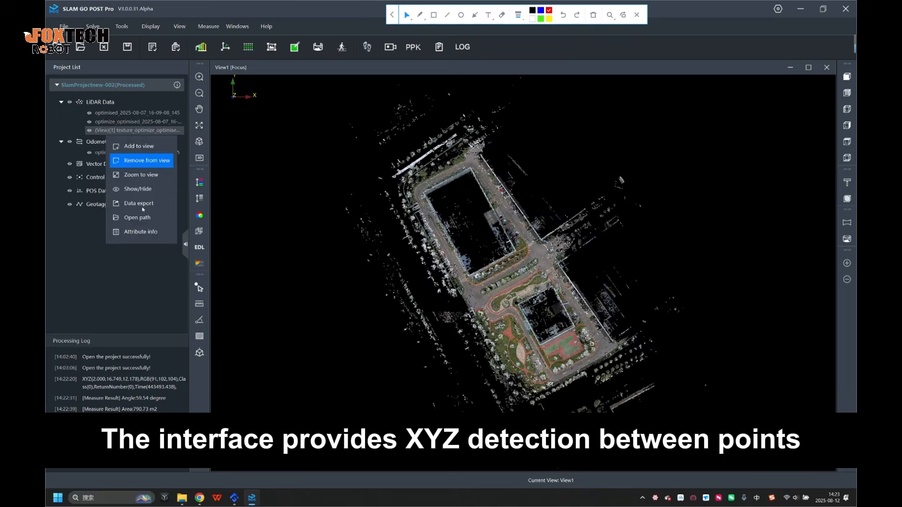
Step: Review the export formats offered for the texture_optimize cloud and cancel the export
click(139, 203)
click(183, 164)
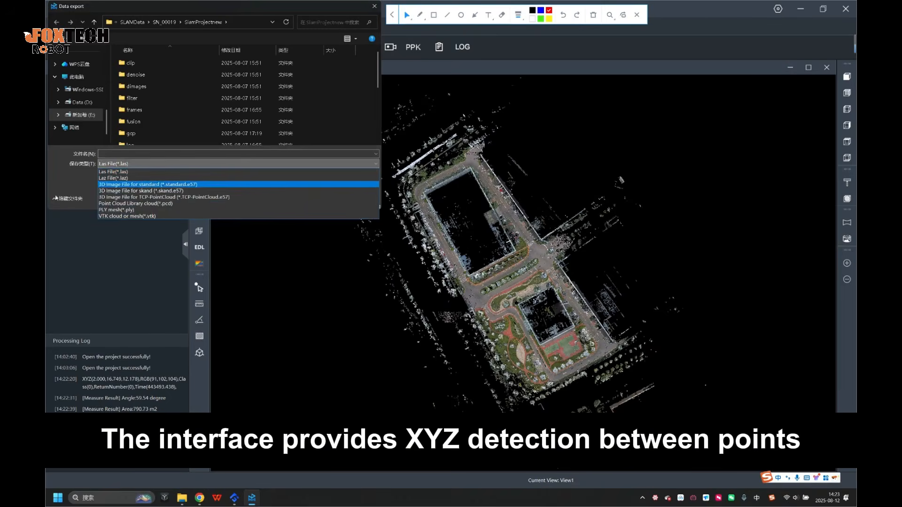
key(Escape)
key(Escape)
Step: Examine the attribute information of the texture_optimize cloud, including its bounds, intensity and point number, and close it
right_click(134, 135)
click(160, 232)
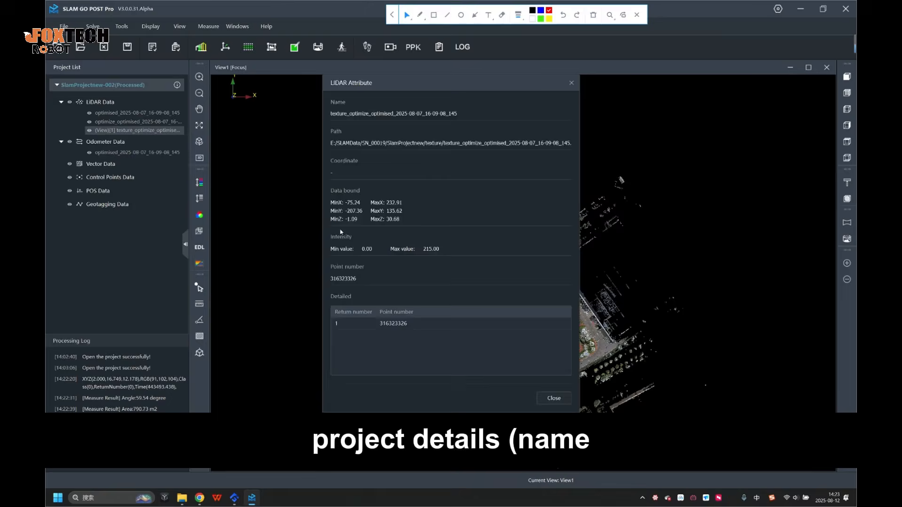
click(571, 83)
Step: Try to add the odometer trajectory and the optimize_optimised LiDAR cloud to View1
right_click(108, 142)
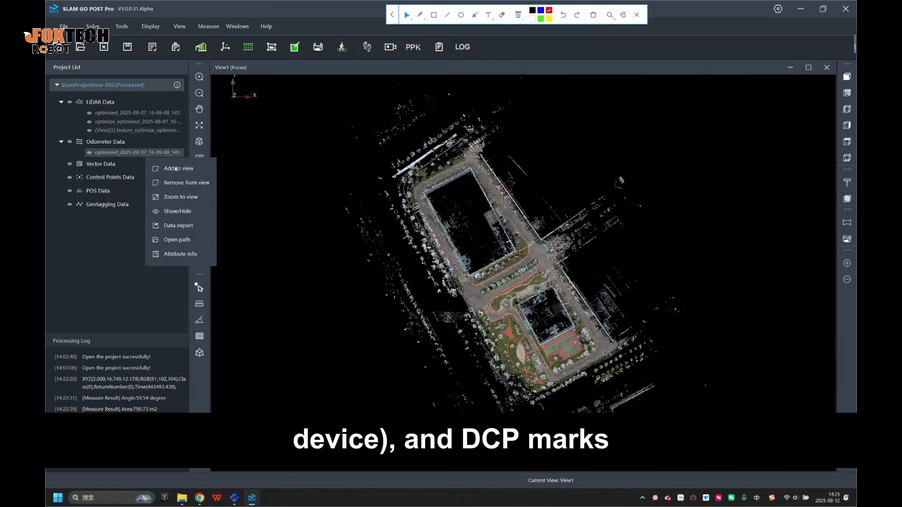
click(165, 167)
right_click(141, 124)
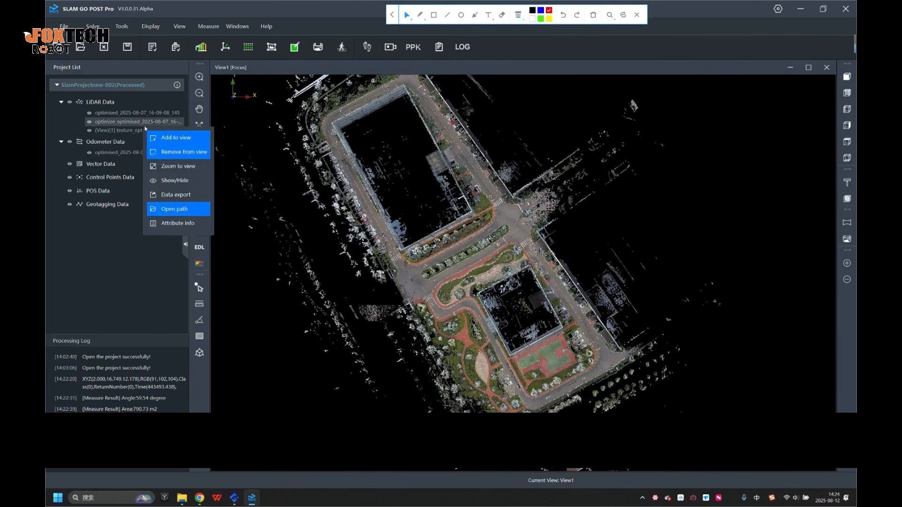
key(Escape)
right_click(137, 123)
click(155, 137)
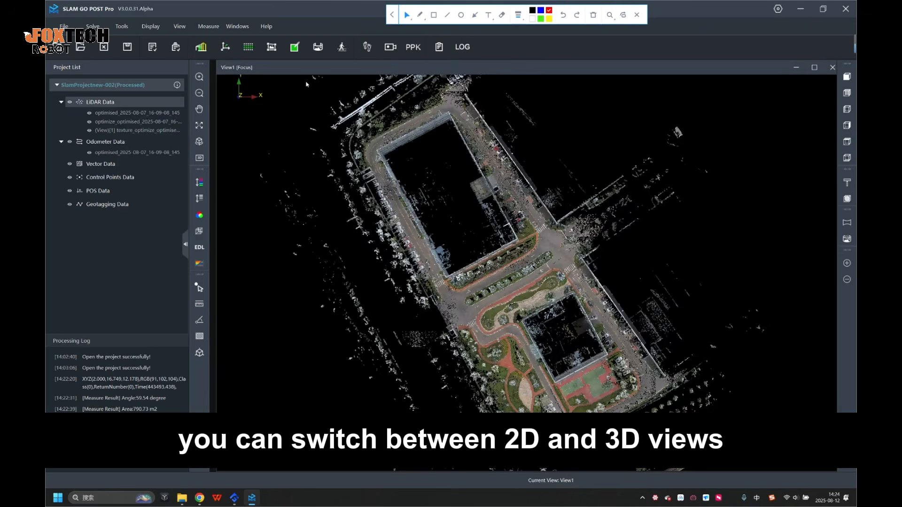
Step: Close View1 and restore it by adding the texture_optimize cloud to a view again
click(822, 67)
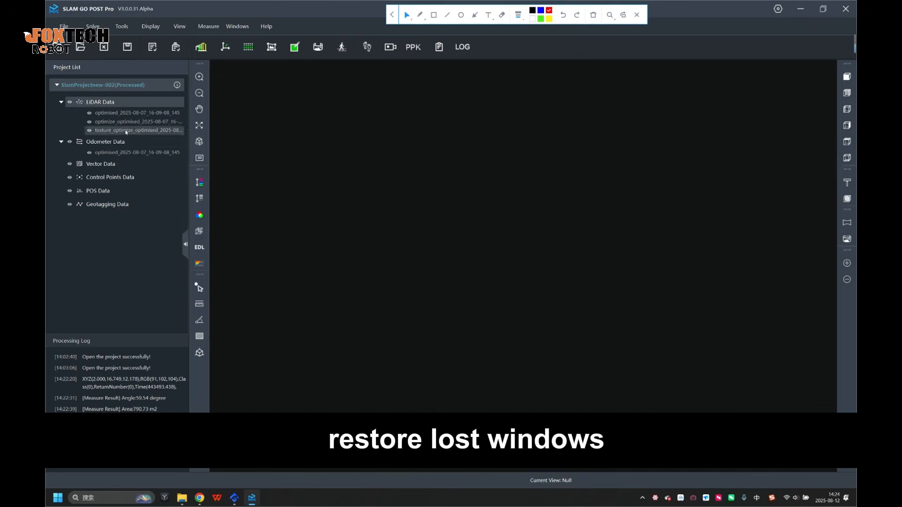
right_click(125, 130)
click(148, 147)
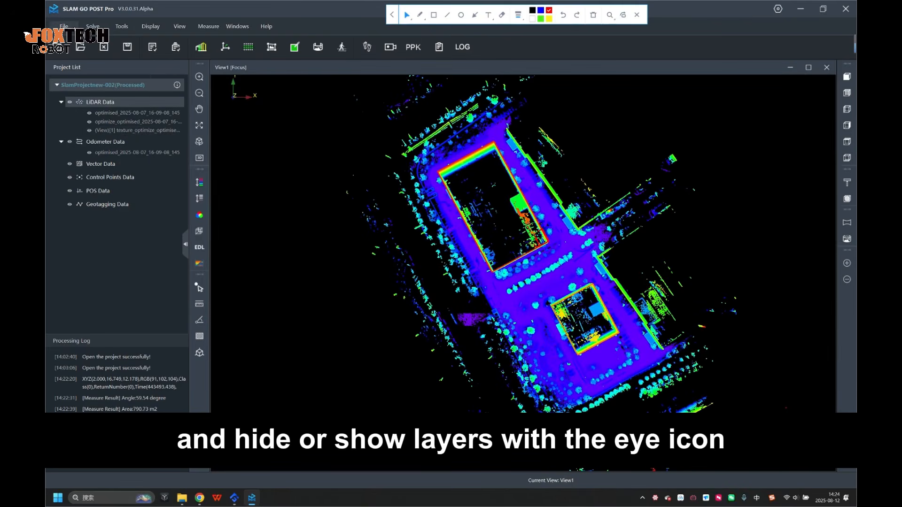
Step: Open the Exhibition project from the recently opened projects alongside the current project
click(64, 27)
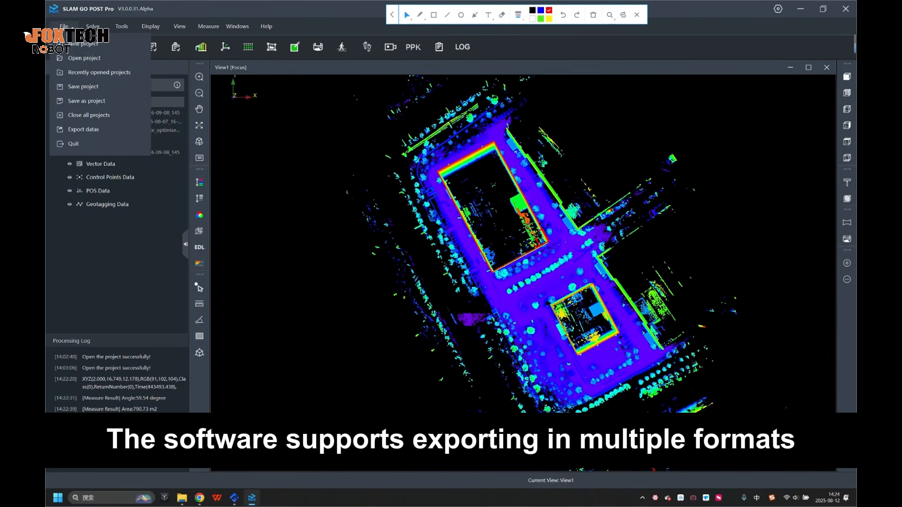
click(78, 74)
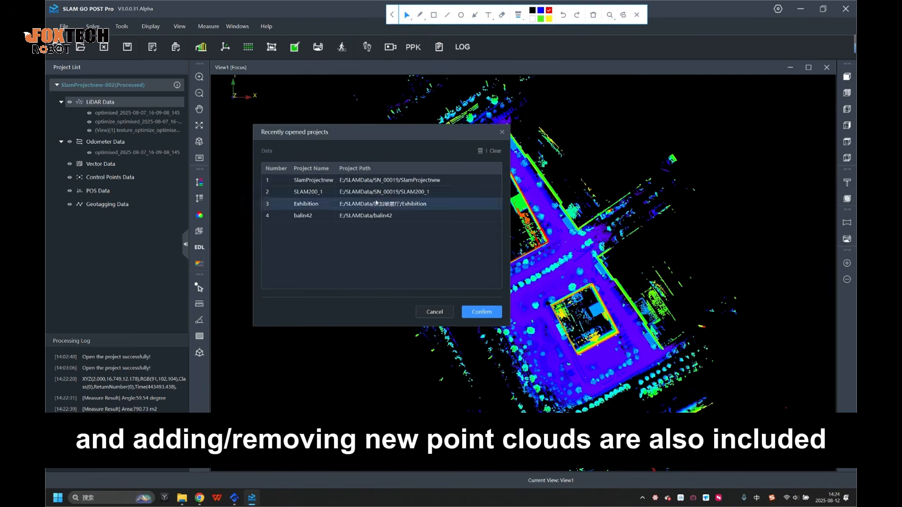
click(382, 179)
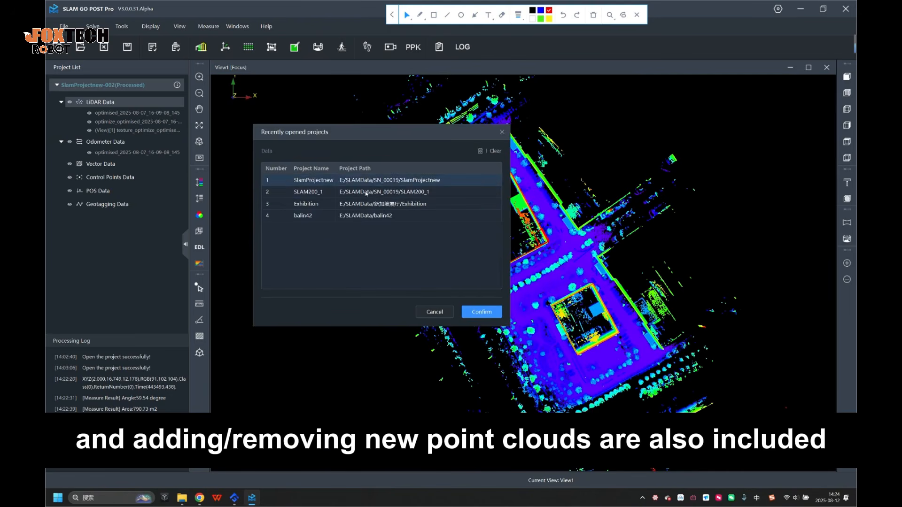
double_click(374, 206)
Step: Add the Exhibition project's texture_optimize cloud to View1 and hide the SlamProjectnew texture_optimize cloud
right_click(120, 268)
click(150, 281)
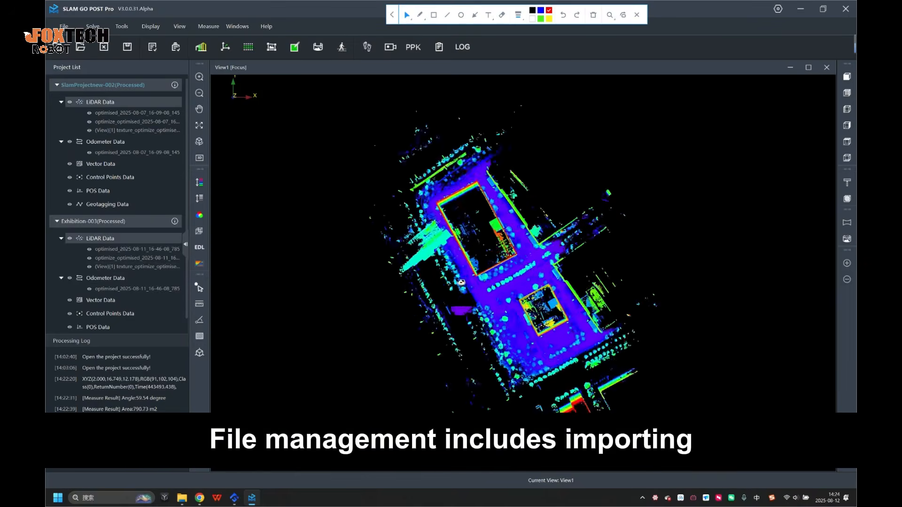
click(89, 130)
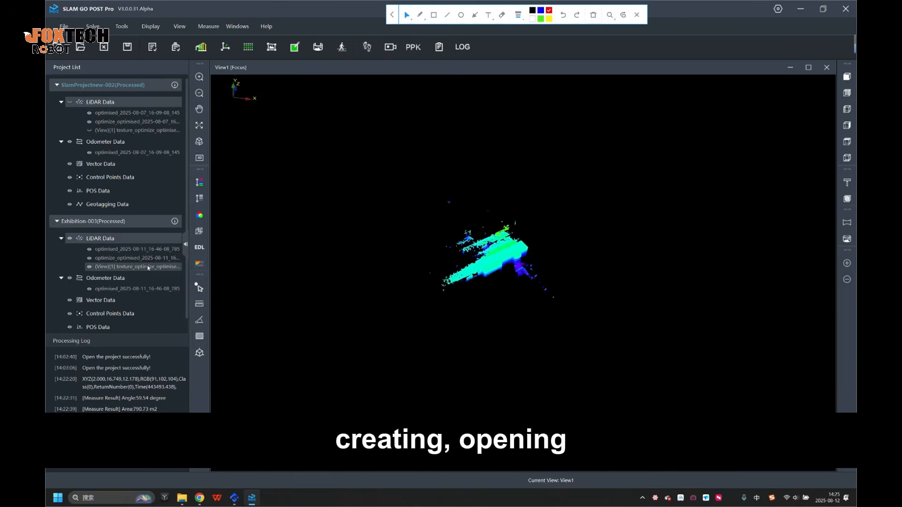
click(64, 26)
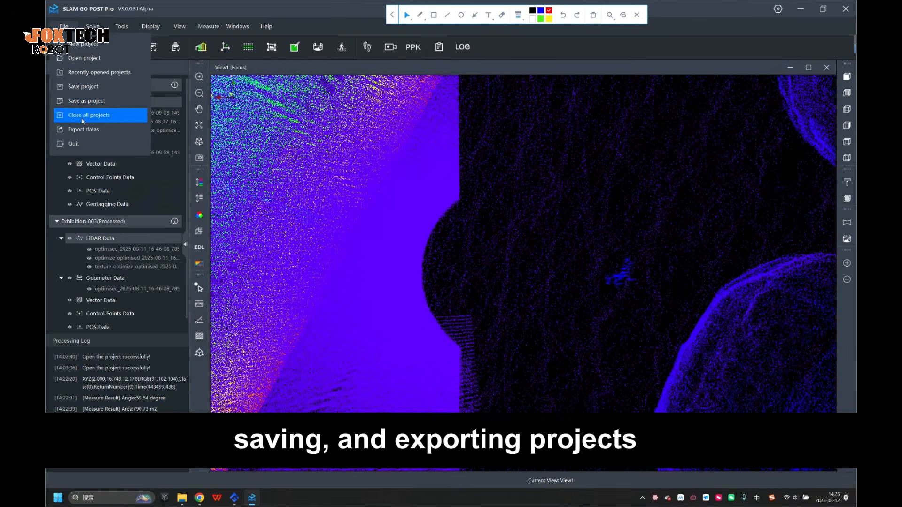
mouse_move(93, 26)
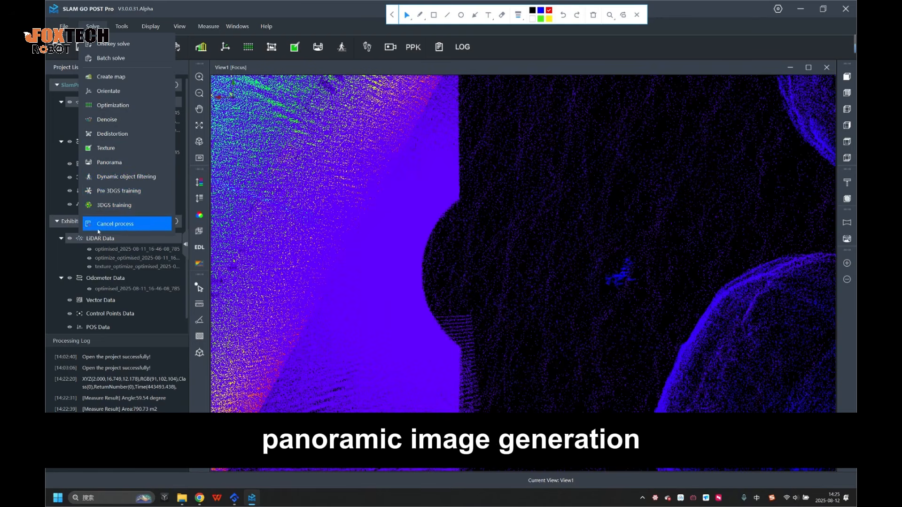
mouse_move(122, 27)
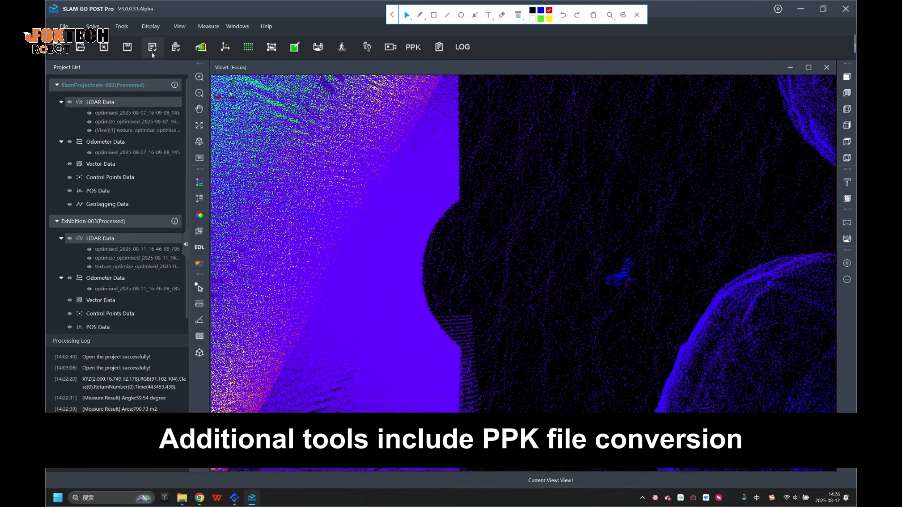
click(122, 25)
click(157, 110)
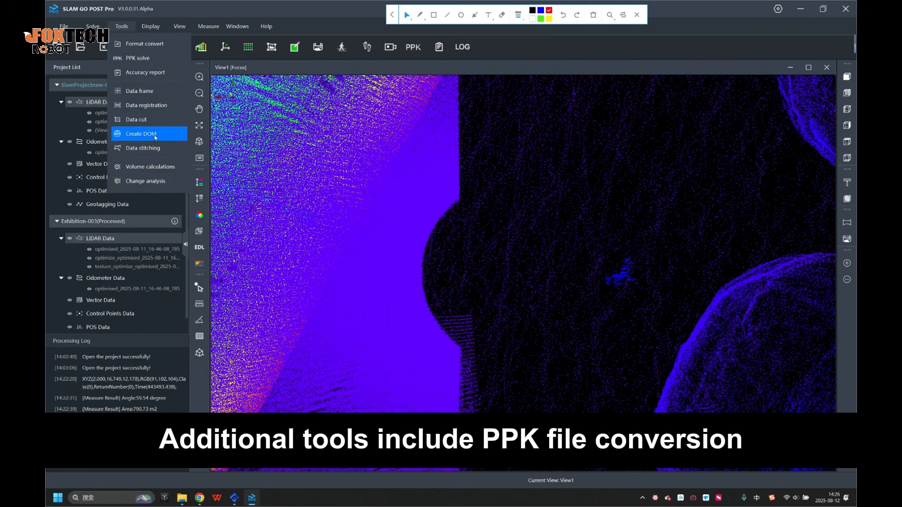
click(136, 119)
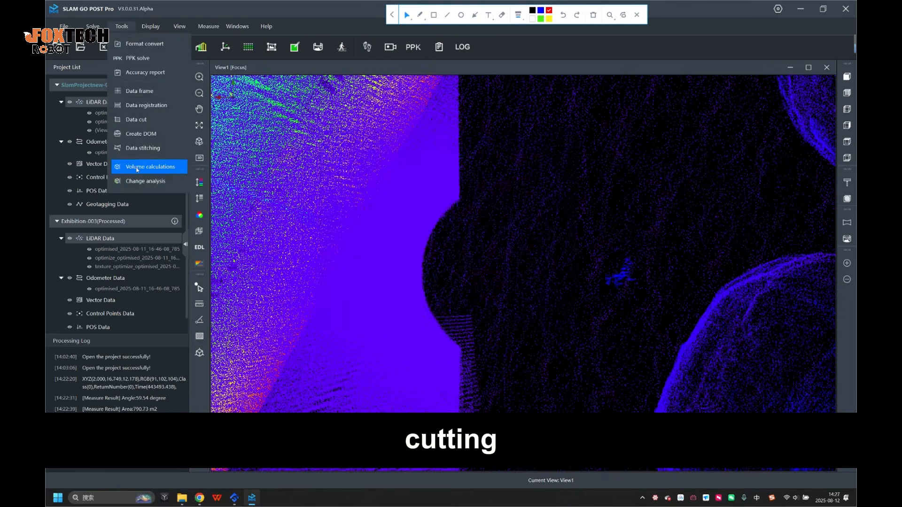
Step: Open the volume calculation and review its method, step range and output weight settings, keeping the TIN method
click(150, 167)
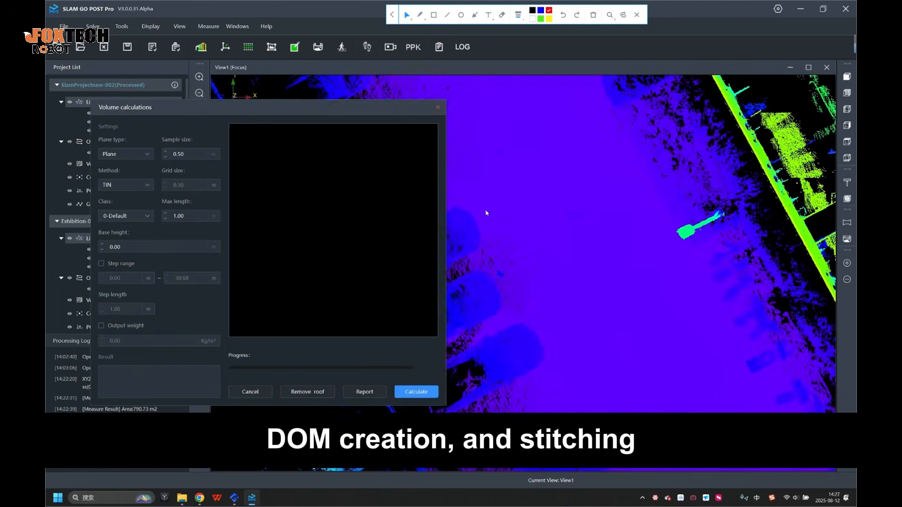
click(150, 185)
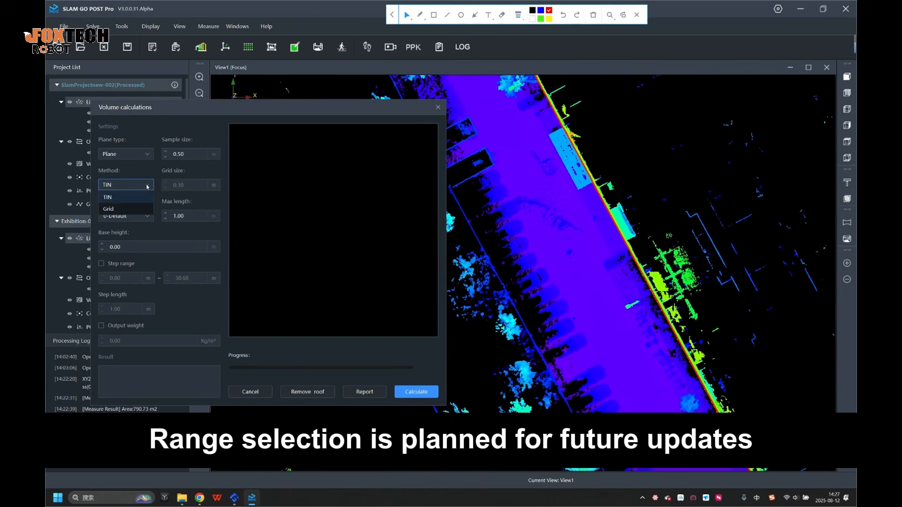
click(149, 185)
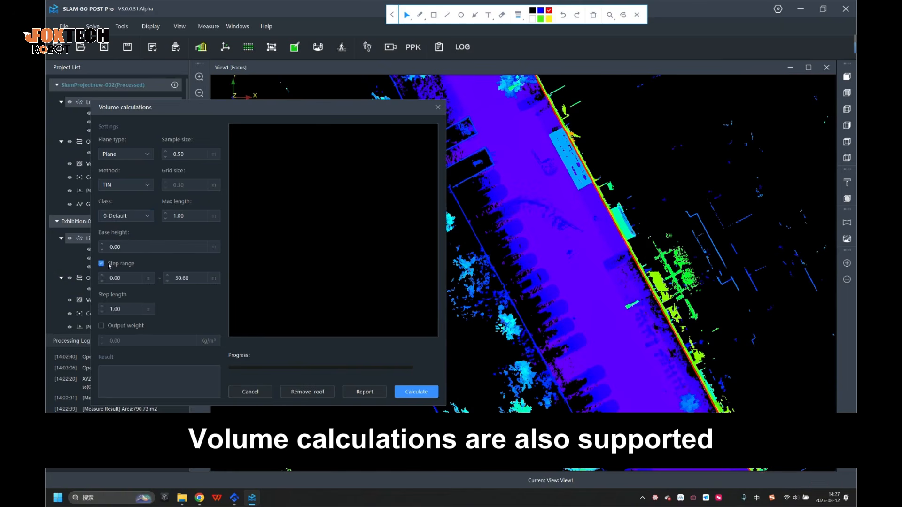
click(102, 325)
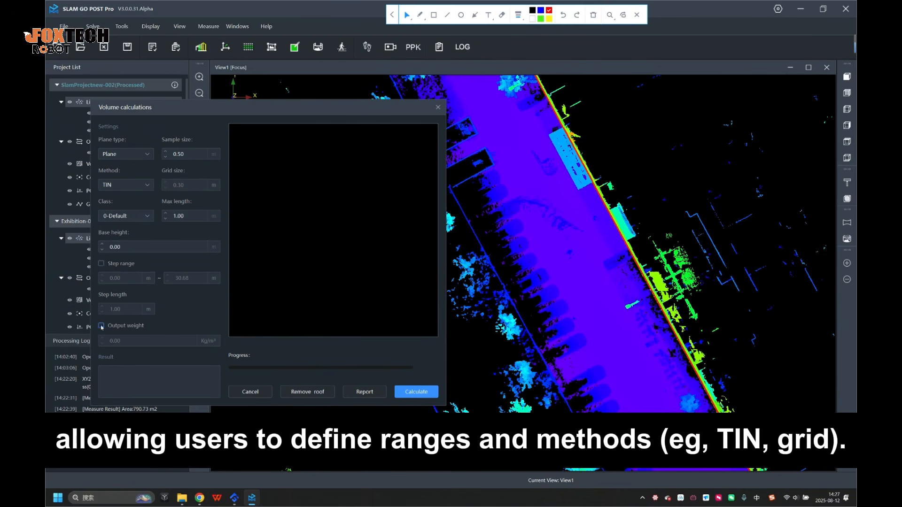
Step: Outline a four-sided calculation area of about 221 m² on the road beside the large building
click(593, 342)
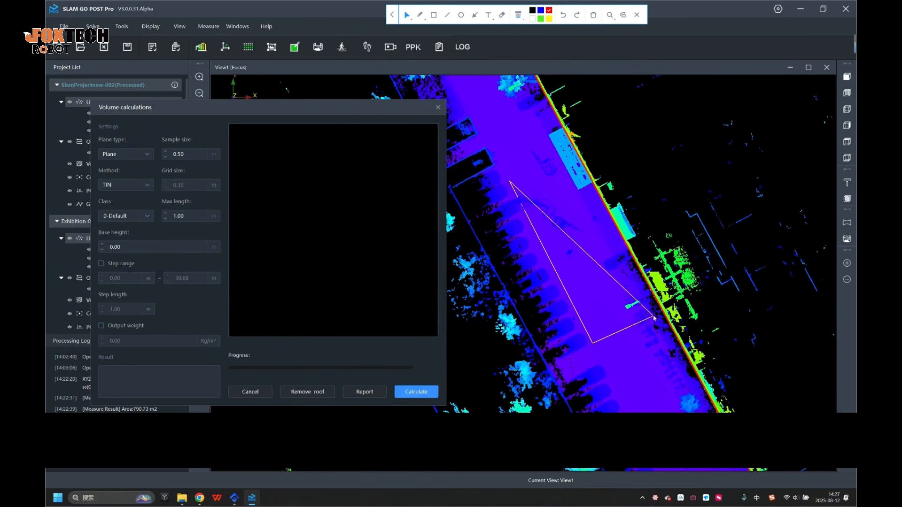
click(650, 319)
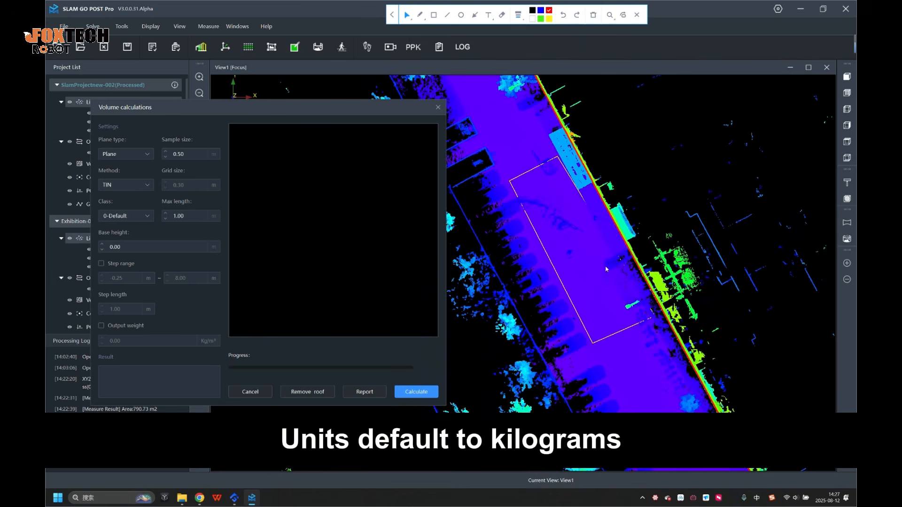
middle_drag(606, 269, 681, 270)
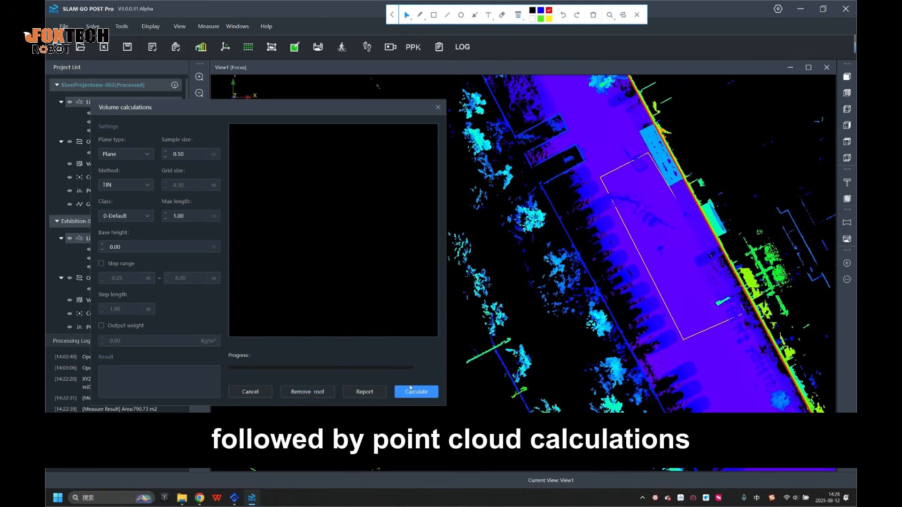
Step: Calculate the volume of the outlined road area and inspect the 3D result alongside the outlined range
drag(320, 309, 377, 254)
scroll(696, 192, up, 3)
middle_drag(697, 192, 652, 197)
scroll(654, 206, down, 2)
middle_drag(662, 255, 630, 269)
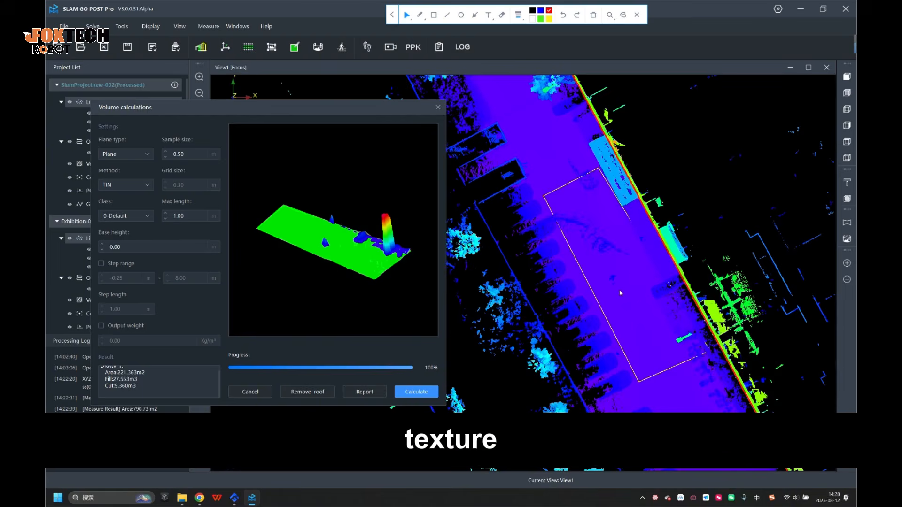
Step: Open the PDF volume report export for the calculated road area and cancel it without saving
click(364, 391)
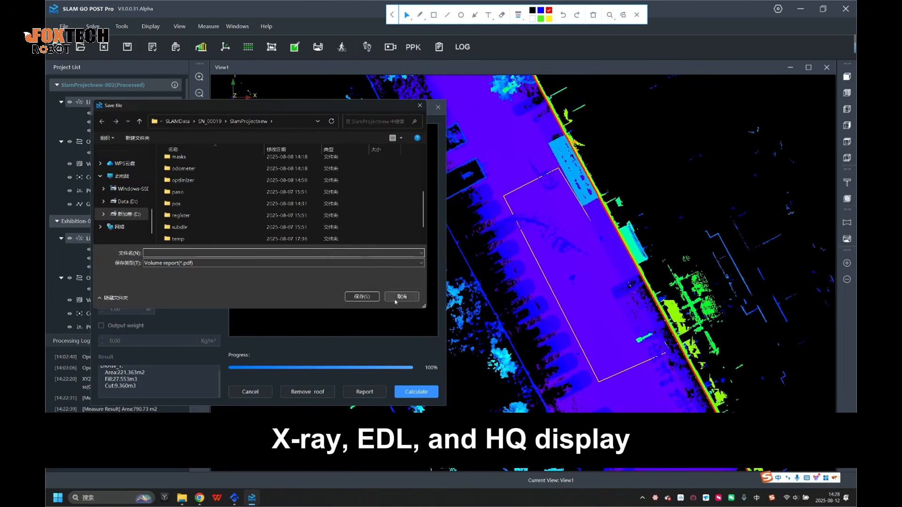
click(401, 297)
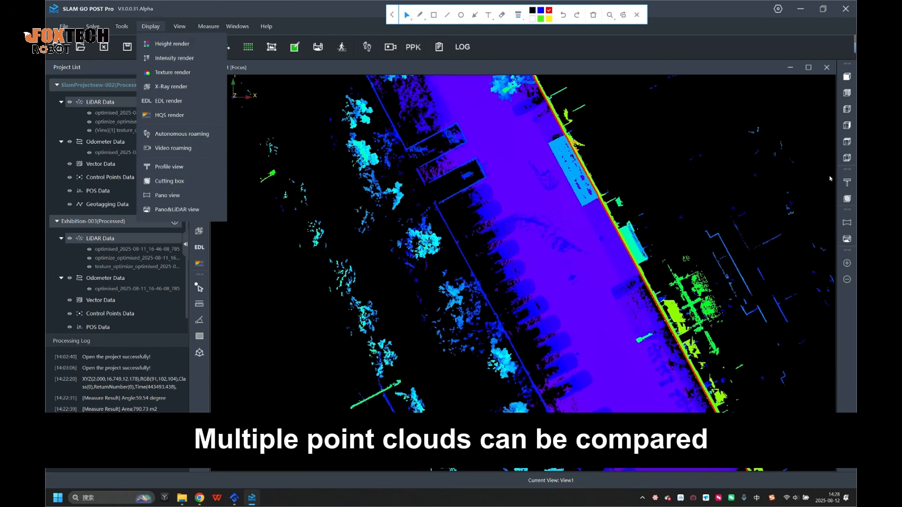
Step: Open a second point cloud view beside View1
mouse_move(180, 26)
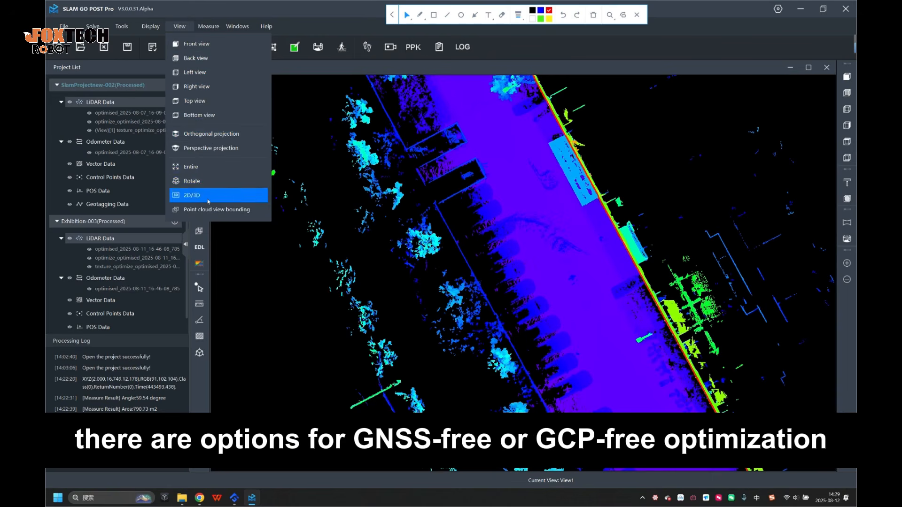
mouse_move(208, 26)
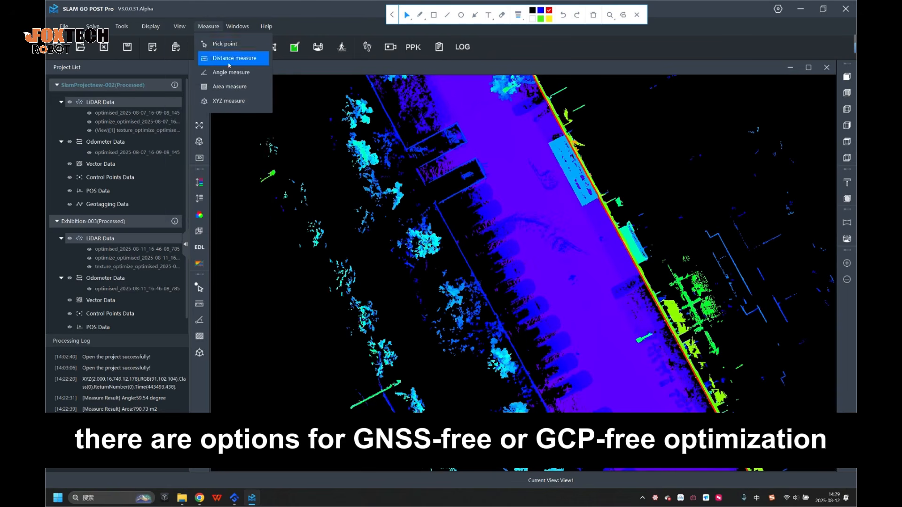
mouse_move(238, 26)
click(254, 58)
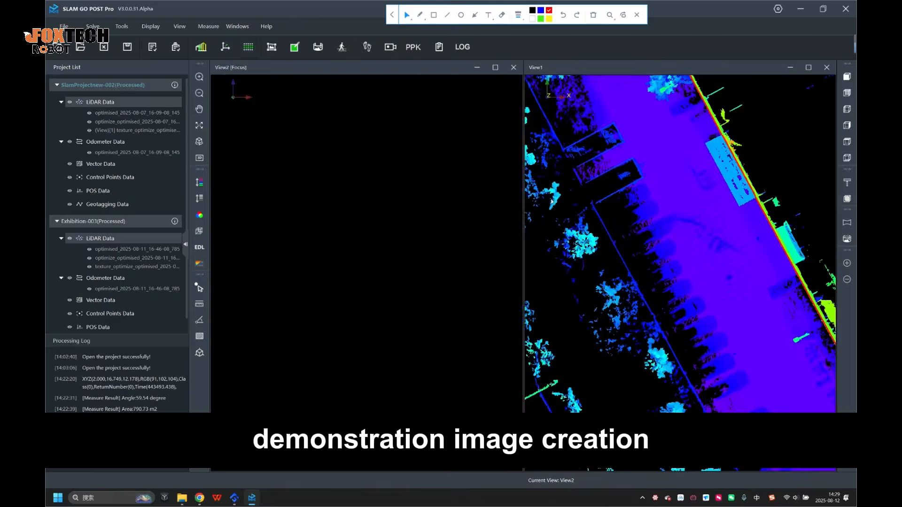
Step: Add SlamProjectnew's optimize cloud to the second view and compare it with the cloud in View1 from an oblique angle
right_click(138, 122)
click(155, 130)
scroll(352, 270, up, 5)
drag(376, 332, 386, 312)
scroll(662, 215, down, 5)
scroll(691, 303, down, 3)
drag(690, 282, 665, 227)
scroll(665, 227, down, 2)
click(242, 29)
click(266, 28)
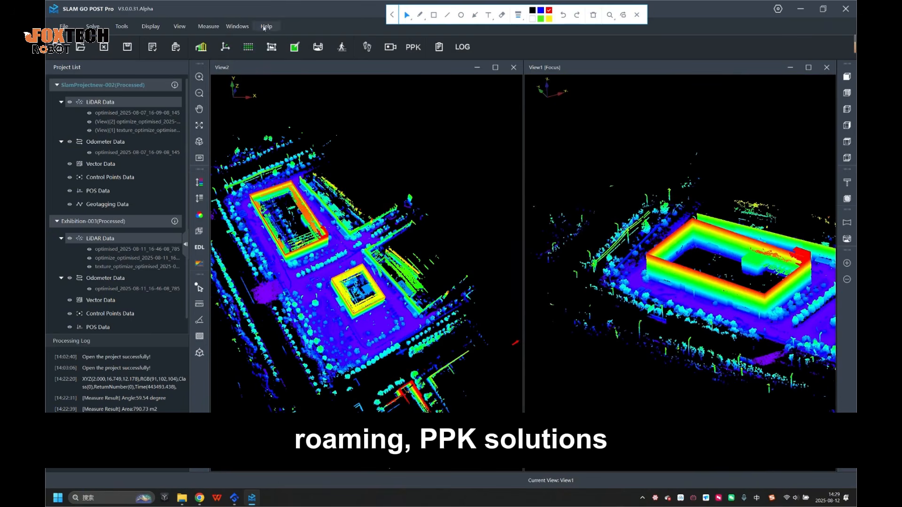
click(247, 50)
click(569, 163)
Step: Review the Create map mapping mode, scene selection and filtering settings and close them without starting a map
click(201, 48)
click(483, 250)
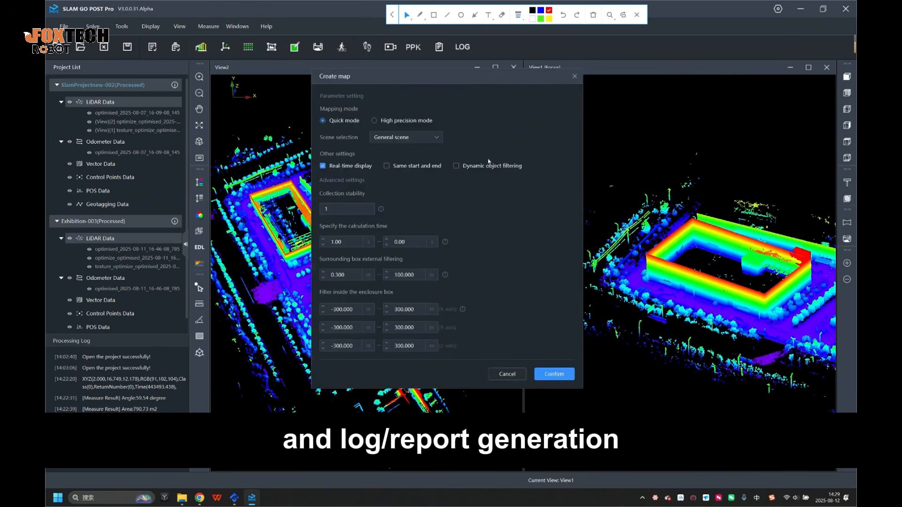
click(575, 77)
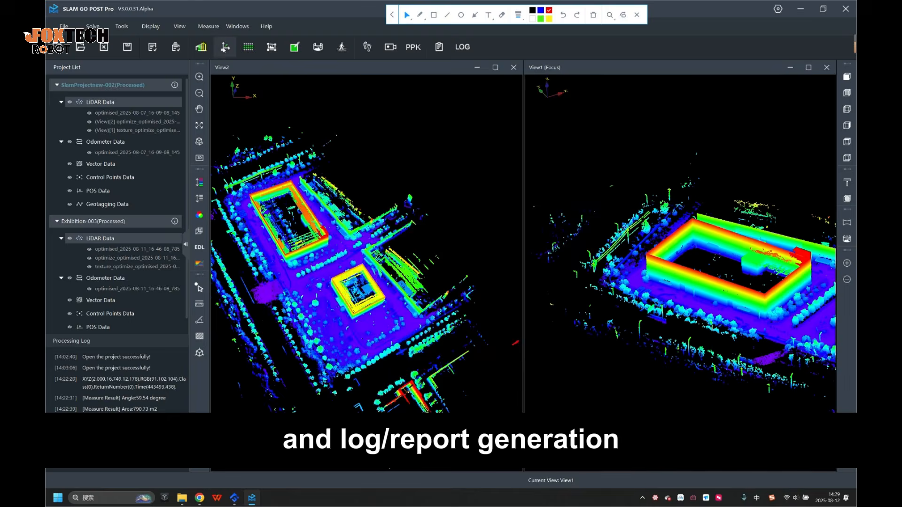
Step: Try to start the GNSS/GCP optimization for the current project and dismiss the notice
click(225, 47)
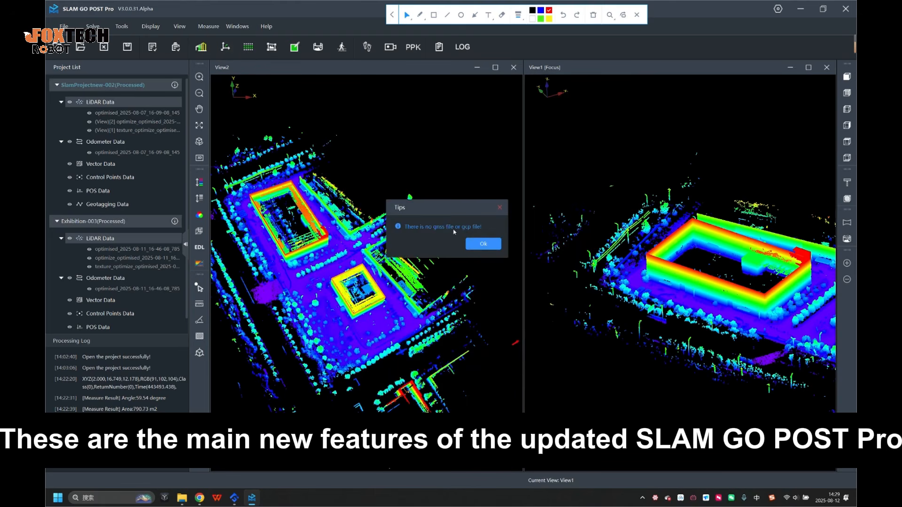
click(500, 208)
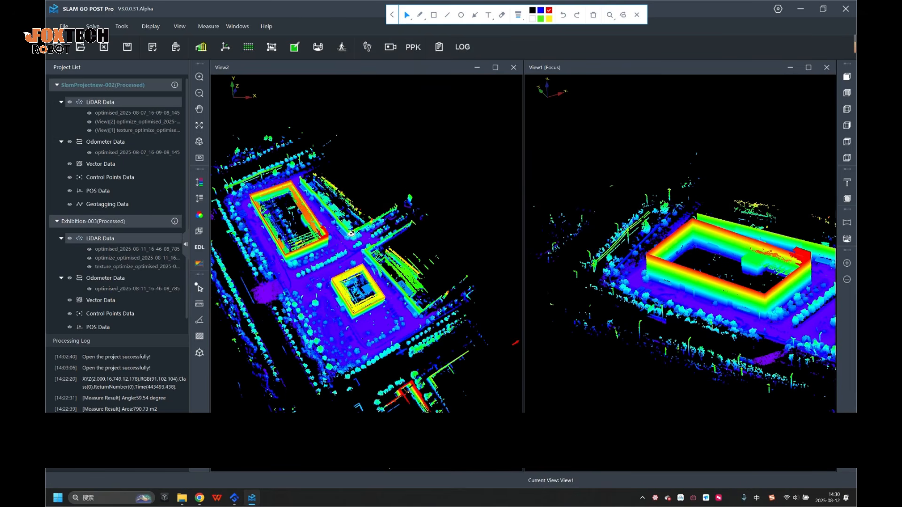
drag(375, 252, 319, 253)
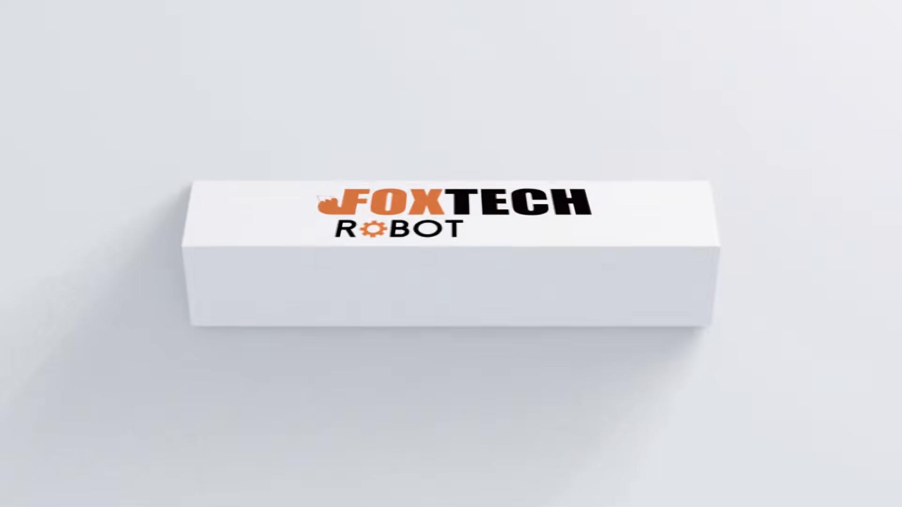